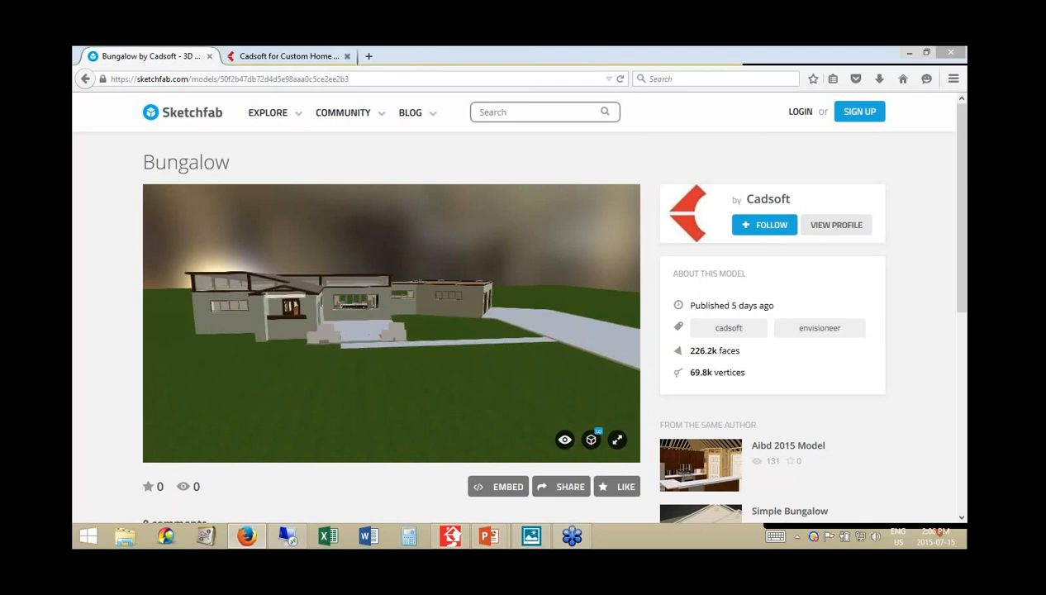
# Step: Orbit the Bungalow 3D model to examine its front, garage end and rear sides
pyautogui.moveTo(197, 370)
pyautogui.mouseDown()
pyautogui.moveTo(360, 368)
pyautogui.moveTo(289, 355)
pyautogui.moveTo(304, 366)
pyautogui.moveTo(228, 367)
pyautogui.moveTo(384, 342)
pyautogui.mouseUp()
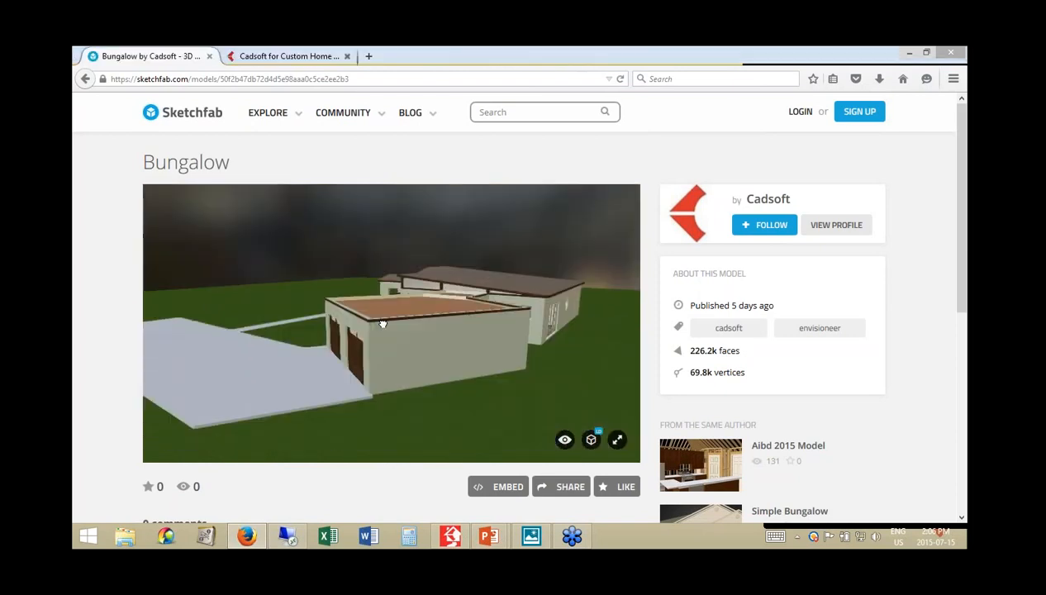
pyautogui.moveTo(382, 324)
pyautogui.mouseDown()
pyautogui.moveTo(434, 338)
pyautogui.moveTo(364, 322)
pyautogui.mouseUp()
pyautogui.moveTo(541, 304)
pyautogui.mouseDown()
pyautogui.moveTo(273, 309)
pyautogui.moveTo(246, 350)
pyautogui.mouseUp()
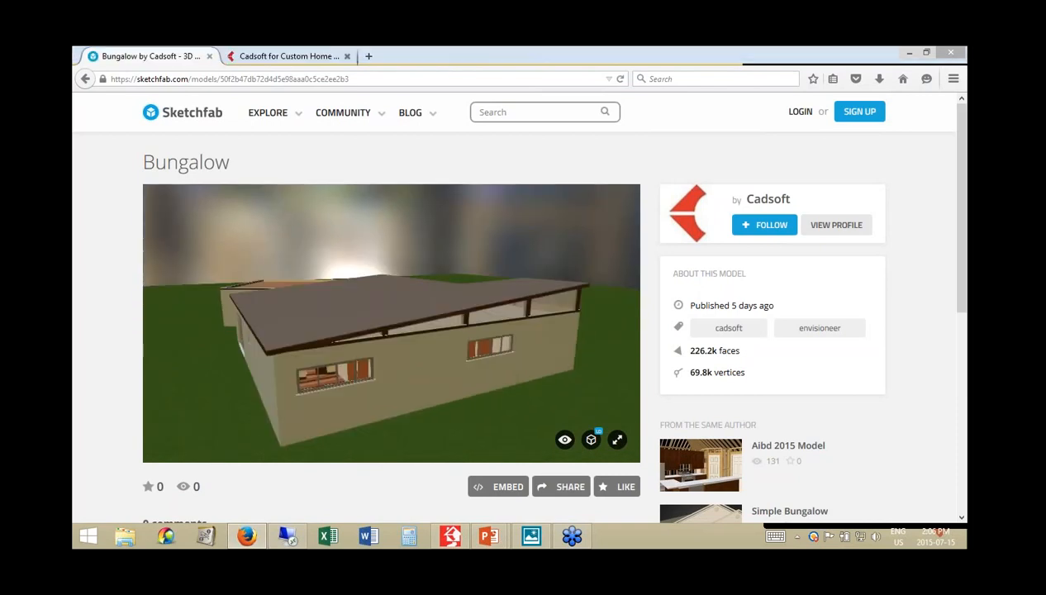
pyautogui.moveTo(510, 404)
pyautogui.mouseDown()
pyautogui.moveTo(463, 376)
pyautogui.moveTo(299, 375)
pyautogui.mouseUp()
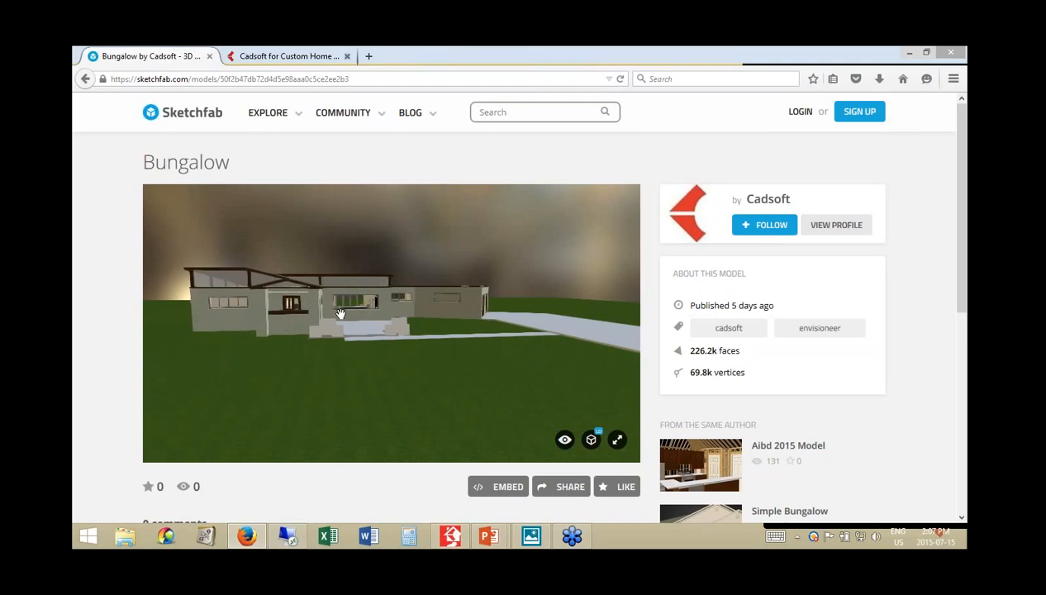
# Step: Switch to the running PowerPoint slide show and advance past the Presentation Tools slide
pyautogui.moveTo(487, 538)
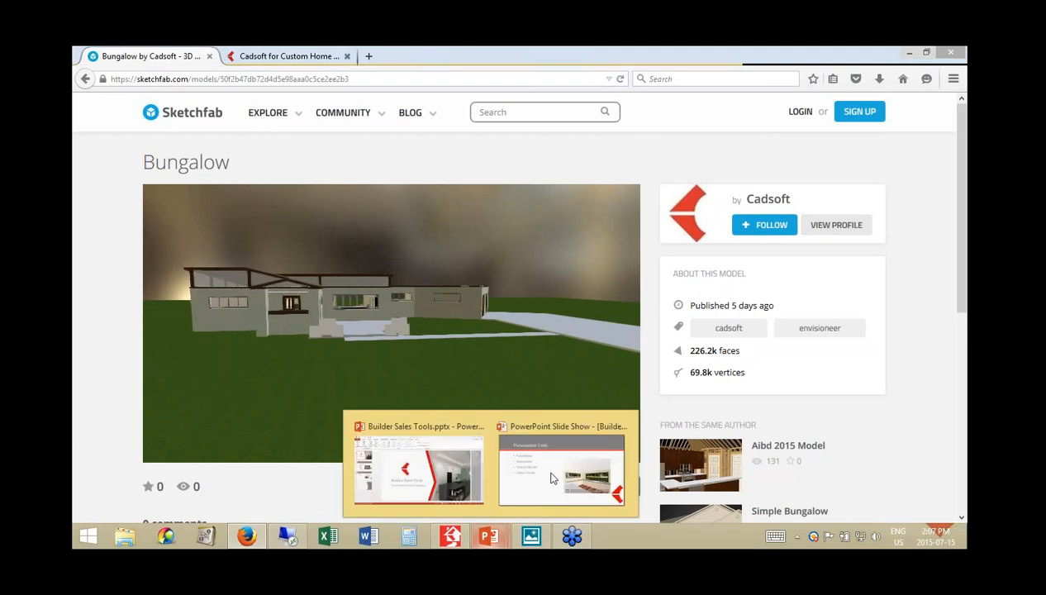
pyautogui.click(562, 462)
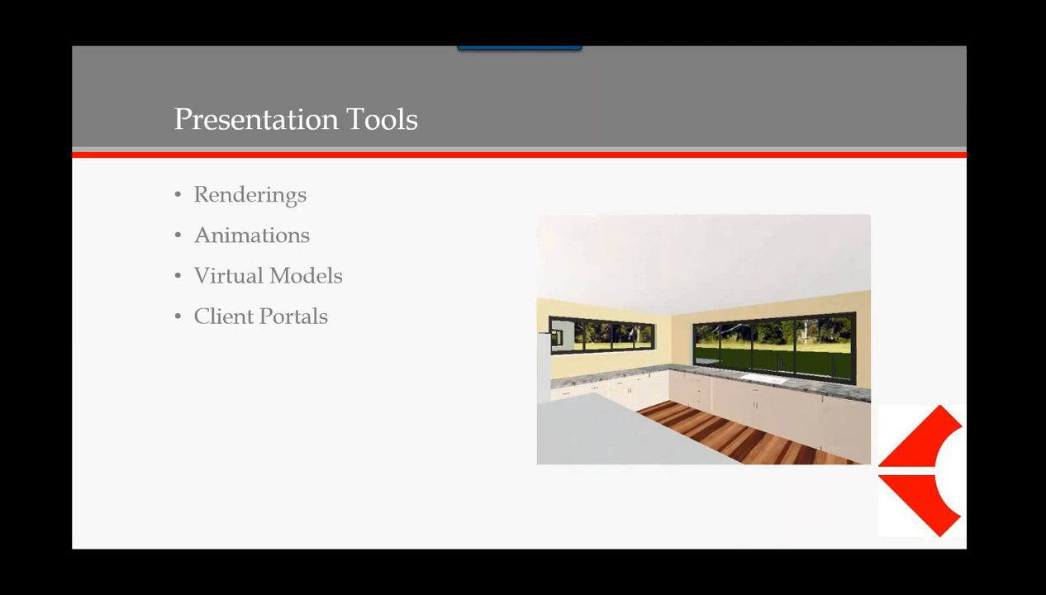
pyautogui.press('Right')
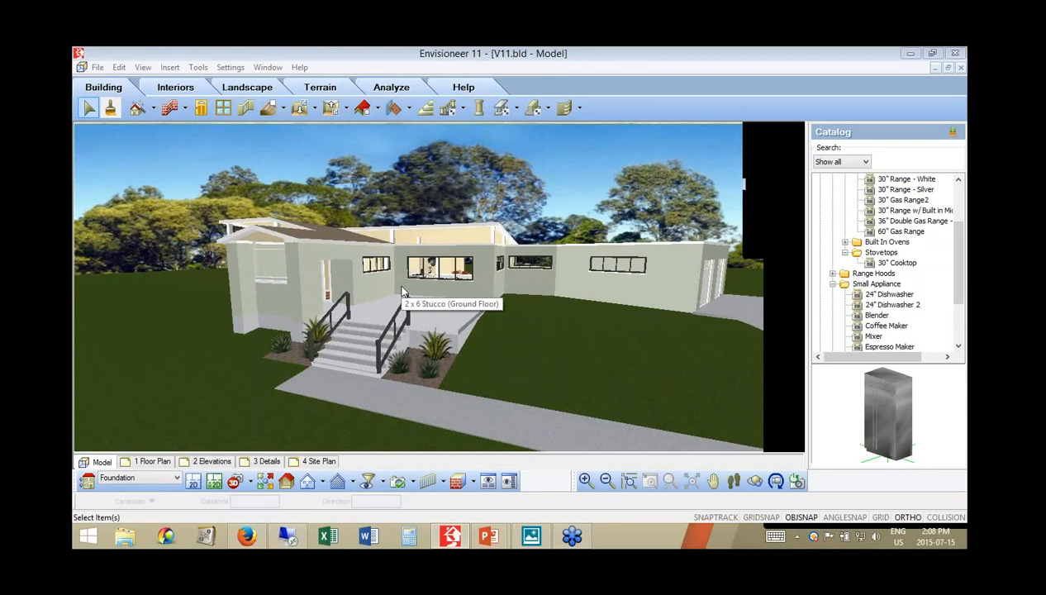
# Step: Walk around the front lawn in the Envisioneer model to examine the house exterior and entrance stairs
pyautogui.click(749, 405)
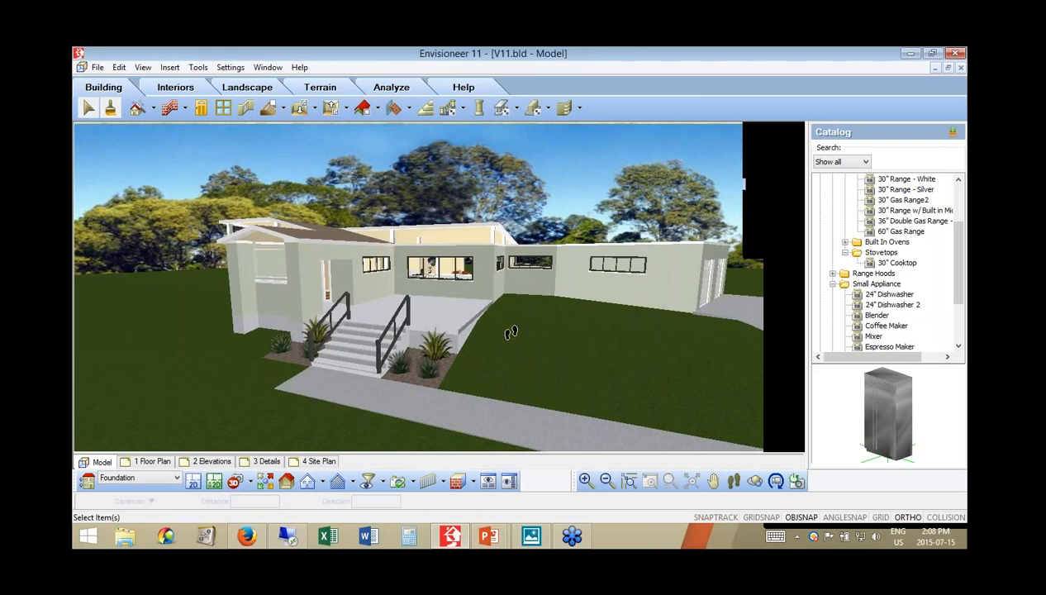
pyautogui.moveTo(645, 300); pyautogui.dragTo(646, 330)
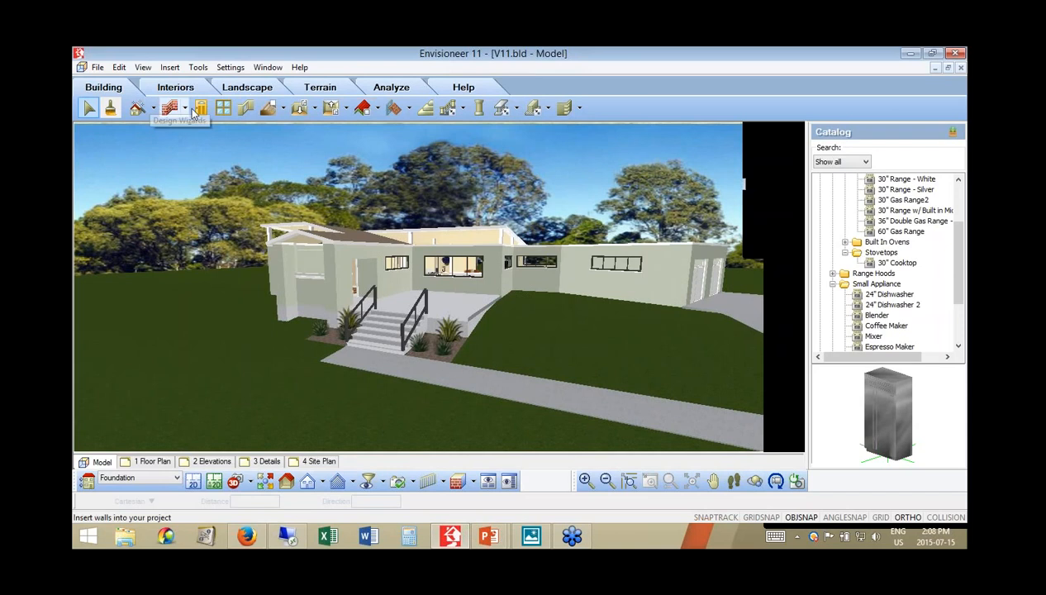
pyautogui.click(221, 110)
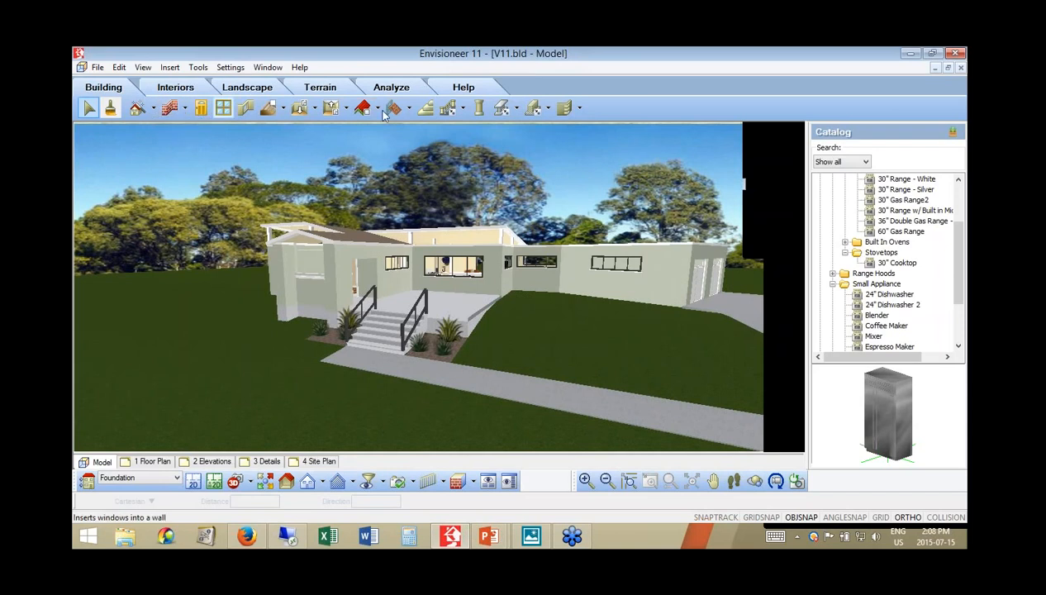
pyautogui.press('Escape')
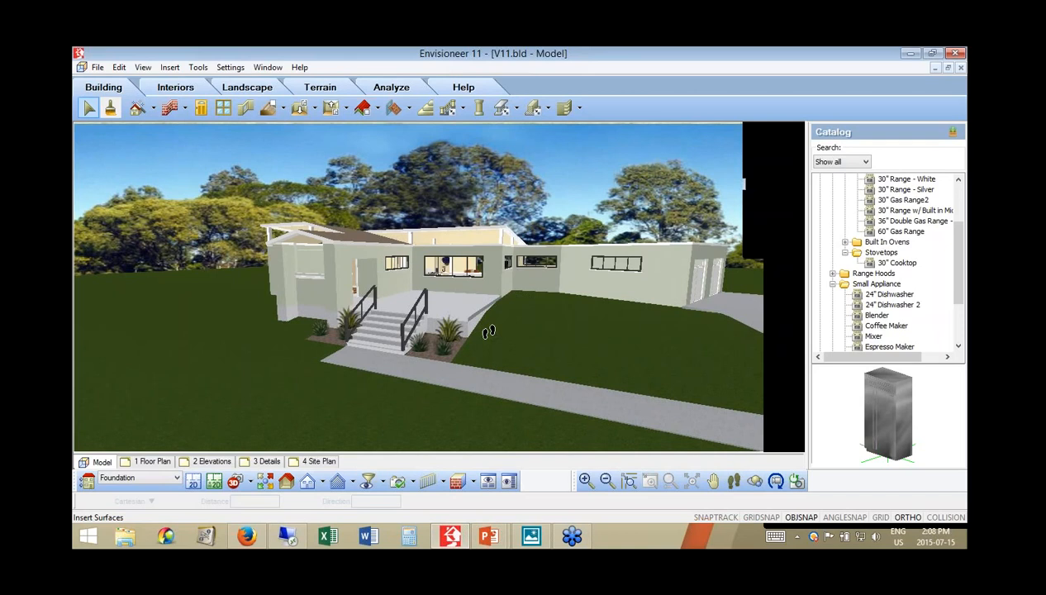
pyautogui.moveTo(488, 332); pyautogui.dragTo(488, 331)
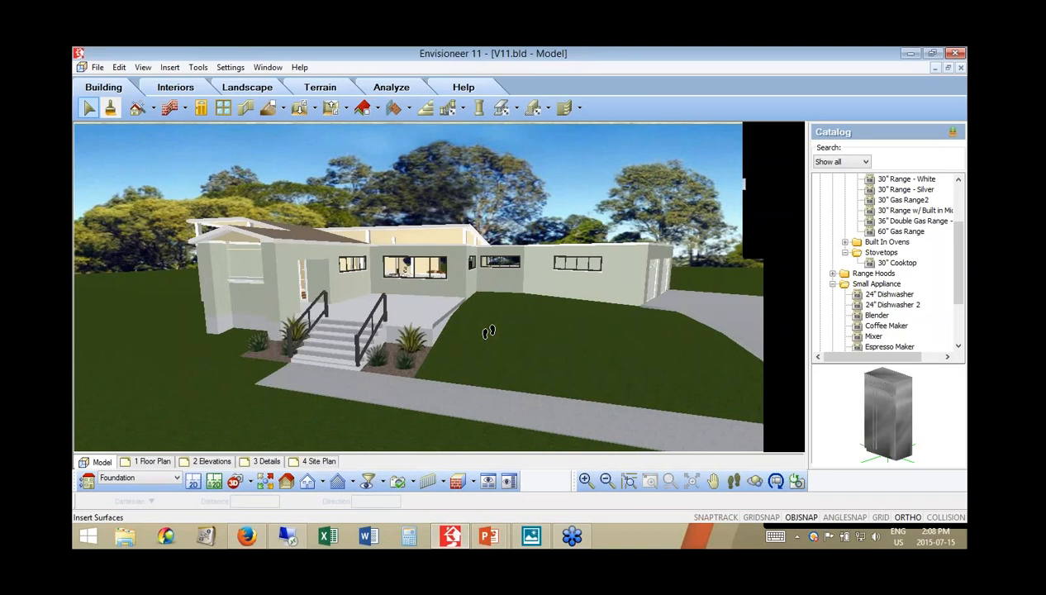
# Step: View the model through the Front Entrance camera and walk through the hallway
pyautogui.click(256, 474)
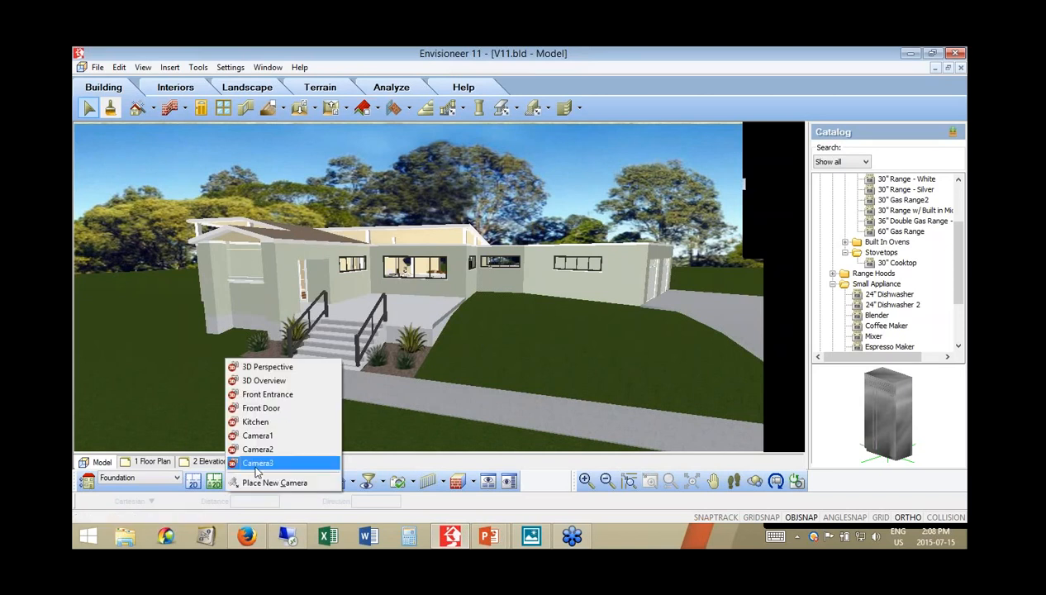
pyautogui.click(265, 398)
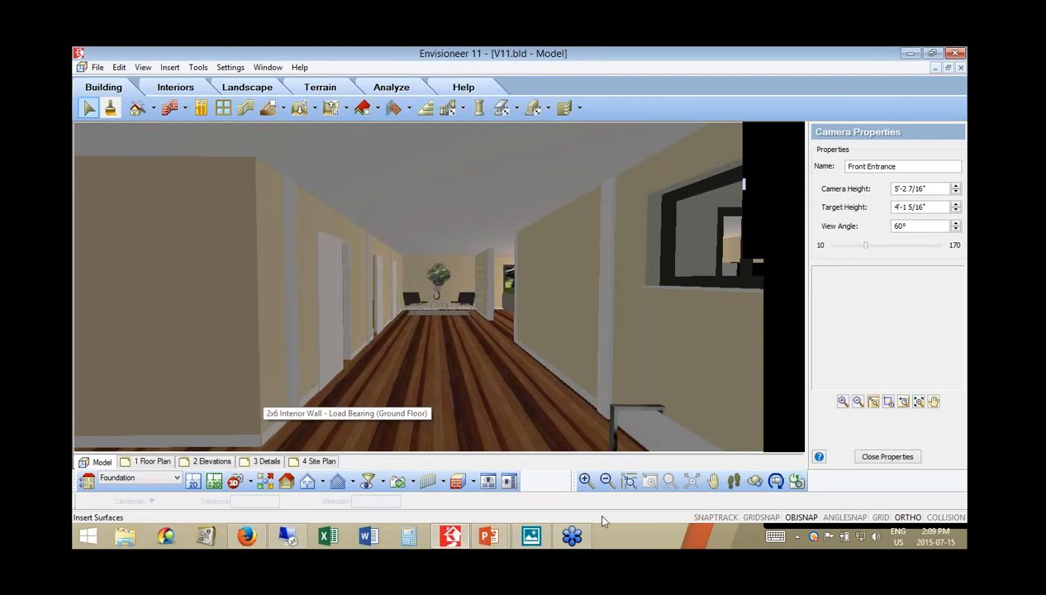
pyautogui.click(732, 484)
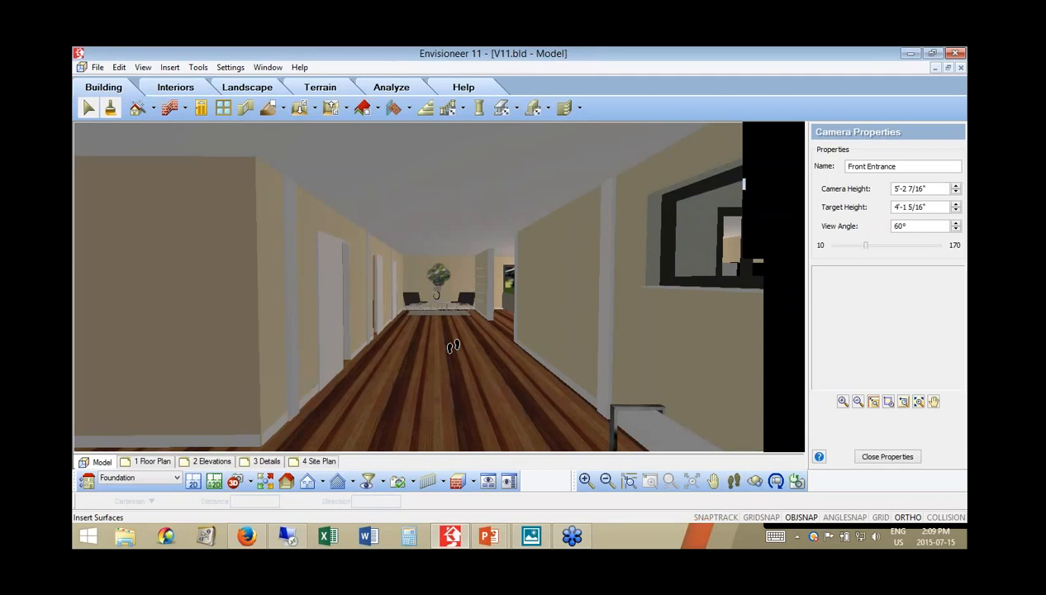
pyautogui.moveTo(453, 346); pyautogui.dragTo(443, 361)
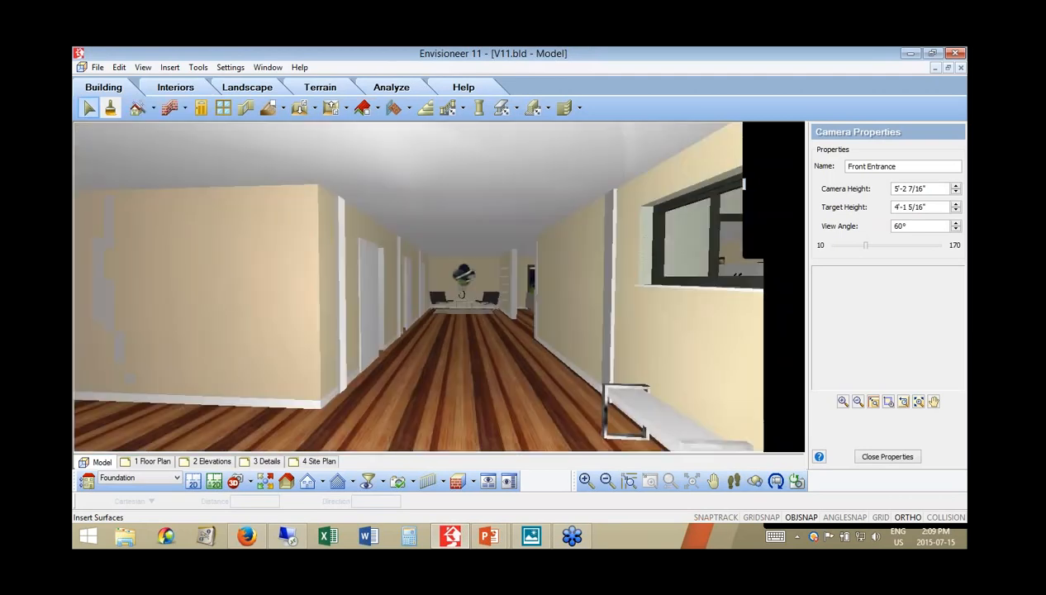
pyautogui.click(255, 444)
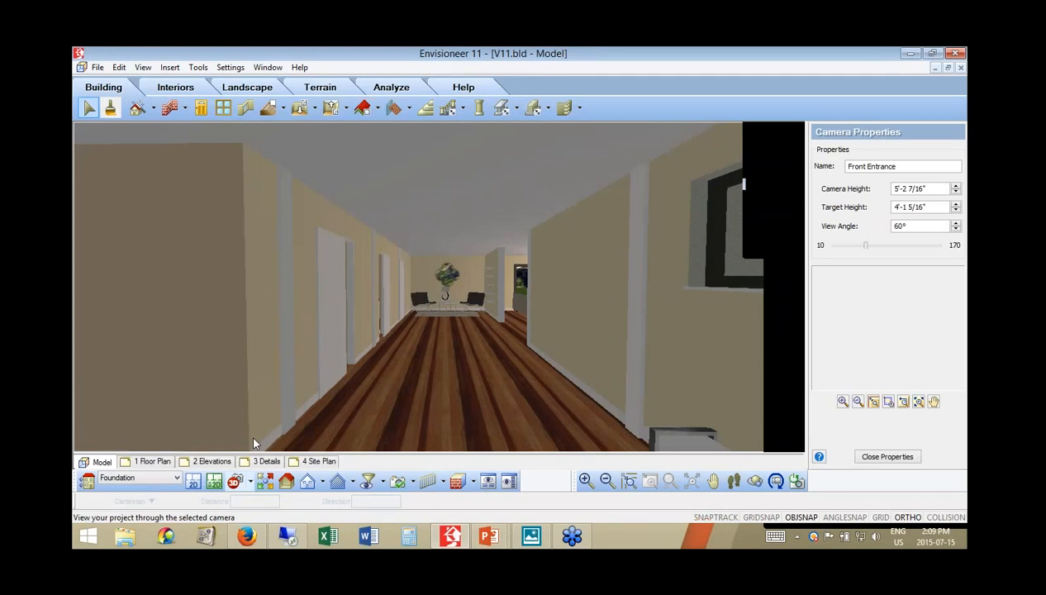
# Step: Look around the entry through the Front Door camera, and switch the view to the Kitchen camera
pyautogui.click(250, 481)
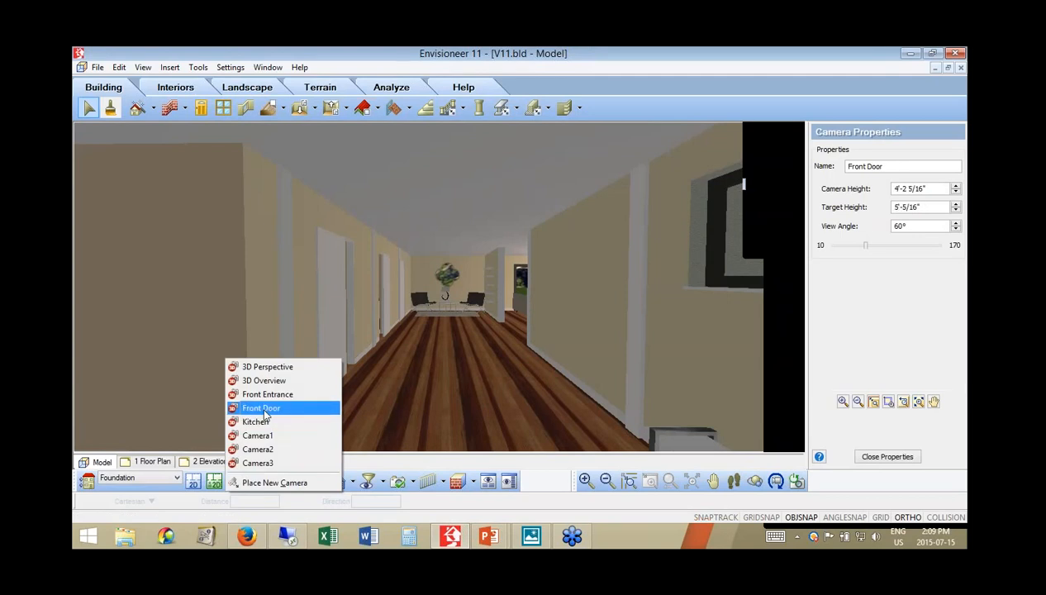
pyautogui.click(265, 409)
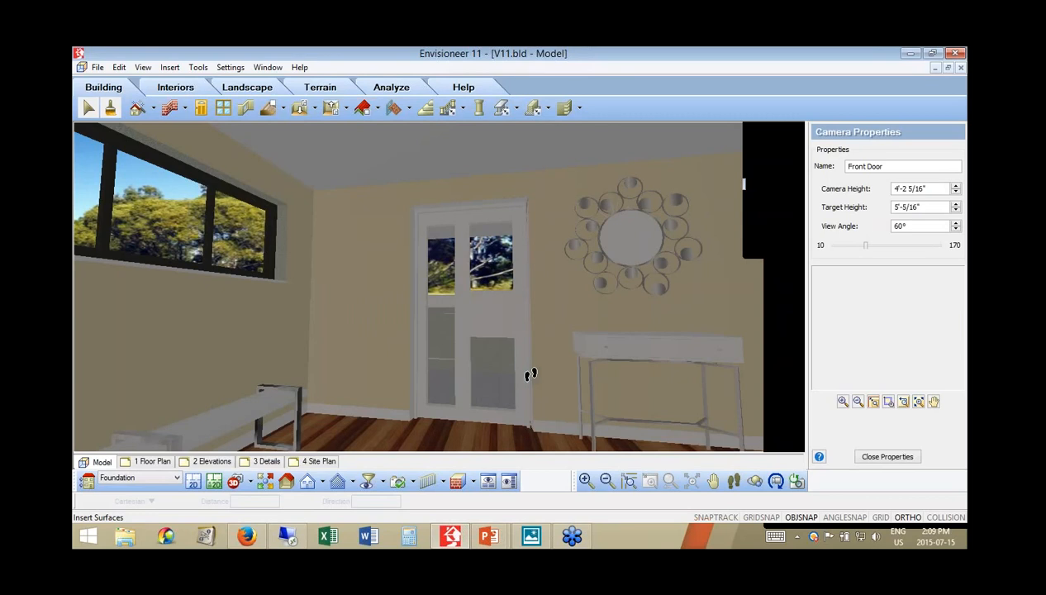
pyautogui.moveTo(530, 375); pyautogui.dragTo(490, 326)
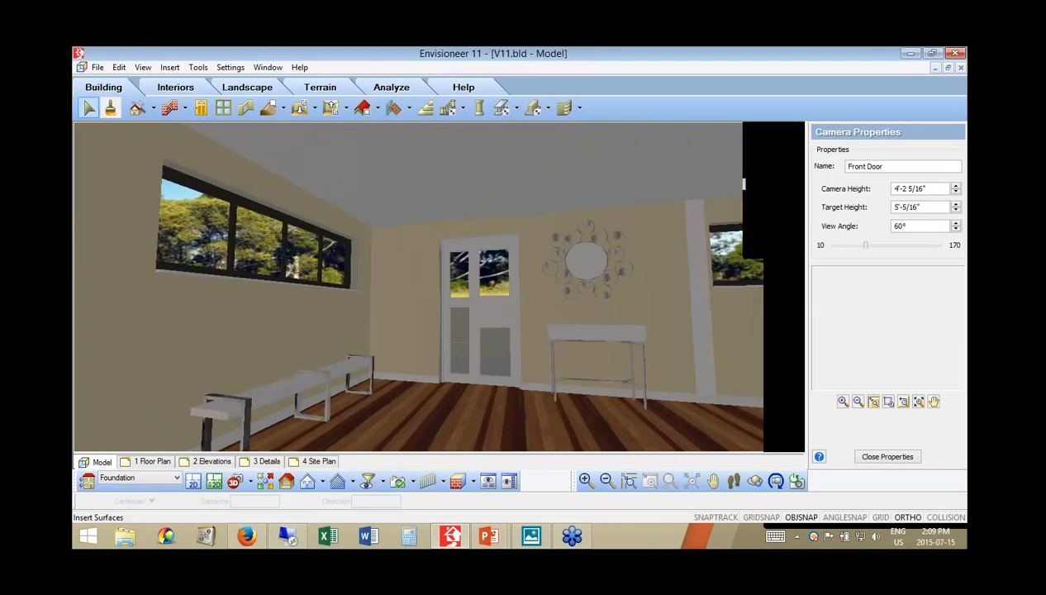
pyautogui.click(250, 480)
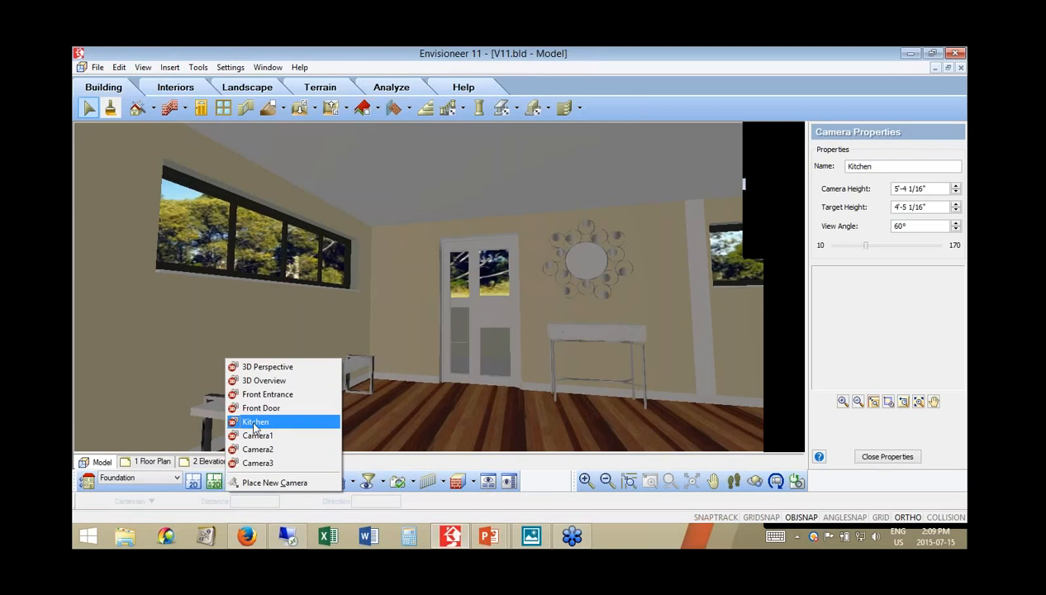
pyautogui.click(253, 422)
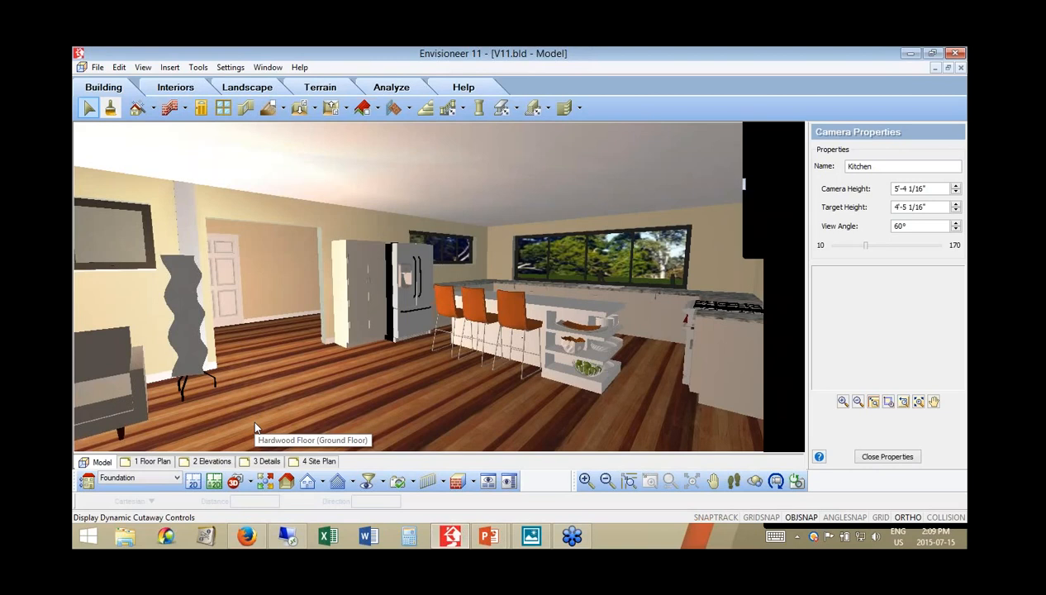
# Step: Paint all similar walls with VAN BUREN BROWN -HC-70 from the Benjamin Moore Historical Colors, using Apply to All Similar
pyautogui.click(110, 110)
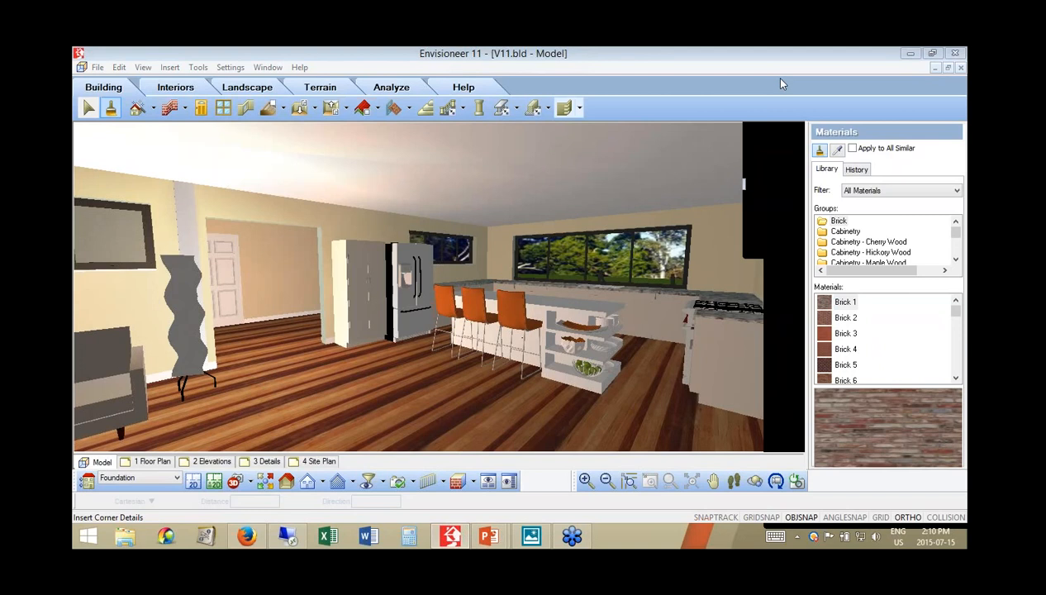
pyautogui.scroll(-8, 888, 244)
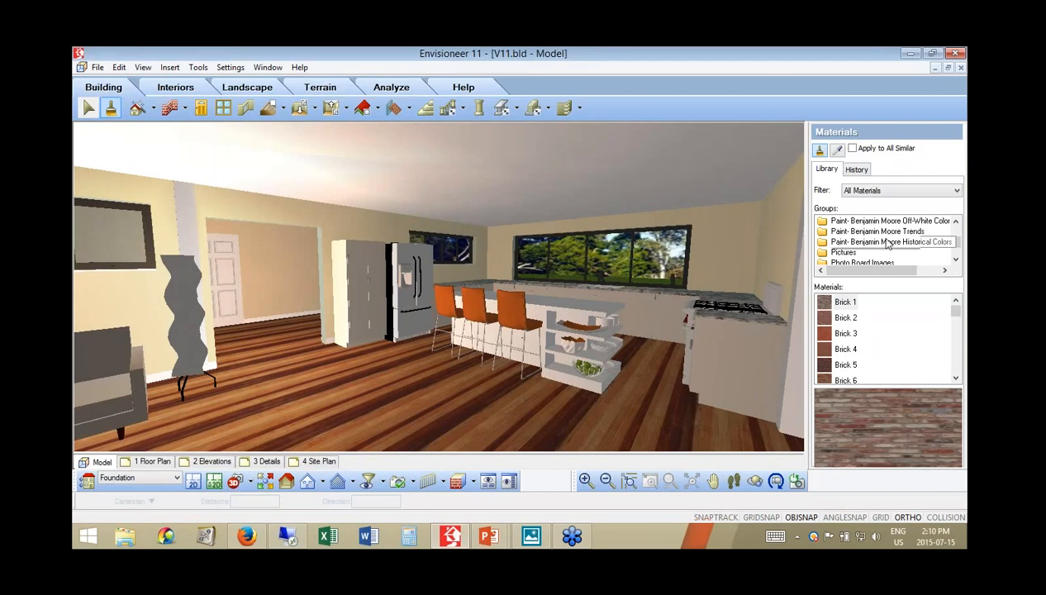
pyautogui.click(887, 242)
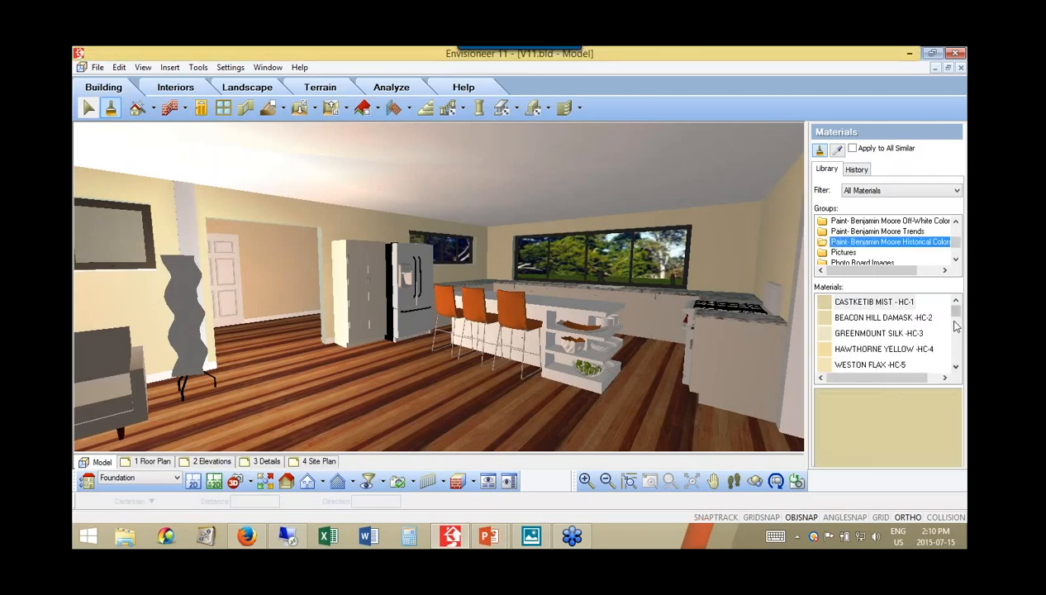
pyautogui.click(956, 329)
pyautogui.moveTo(955, 326); pyautogui.dragTo(956, 333)
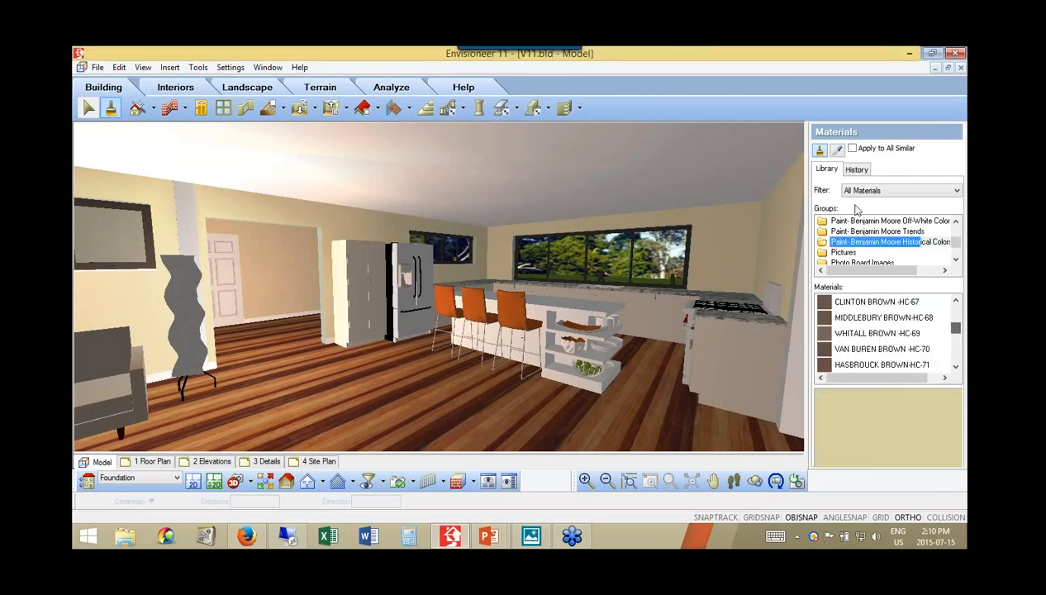
pyautogui.click(882, 349)
pyautogui.click(853, 148)
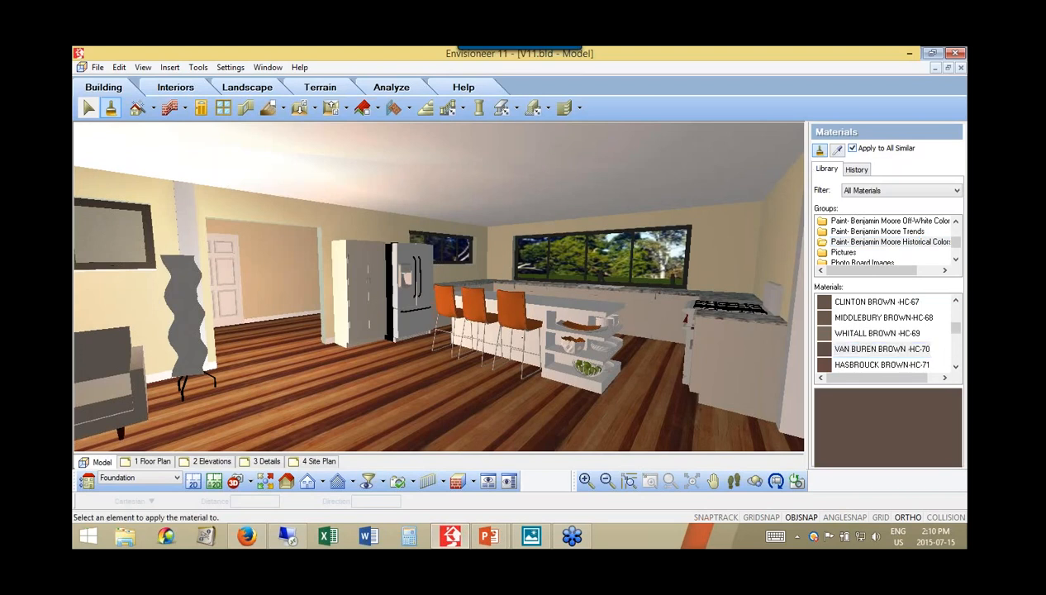
pyautogui.click(730, 227)
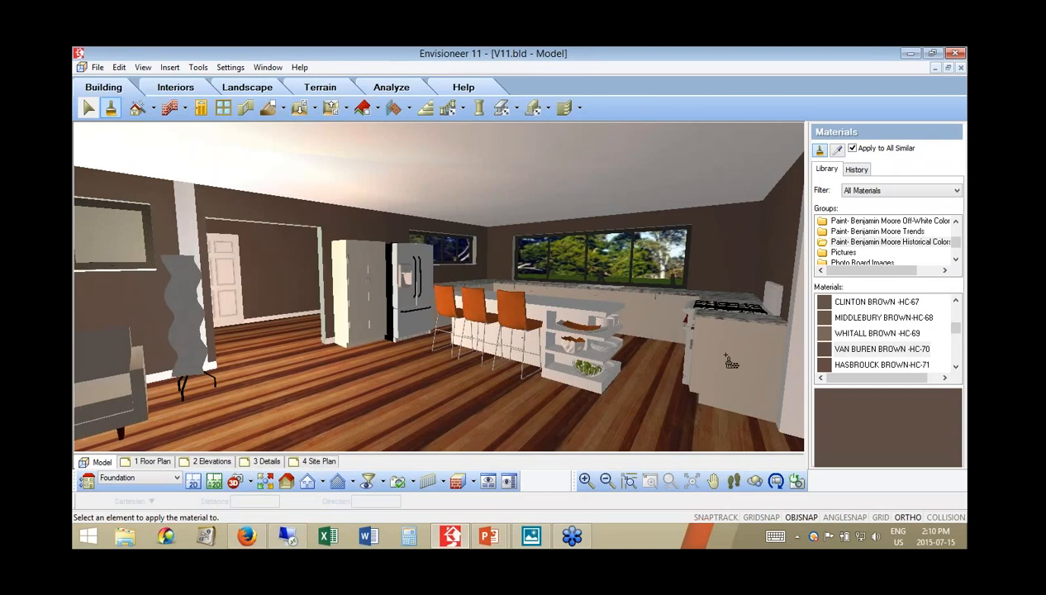
# Step: Display the interior in Patterned view to look around the living area and kitchen, and return to Rendered view
pyautogui.click(473, 484)
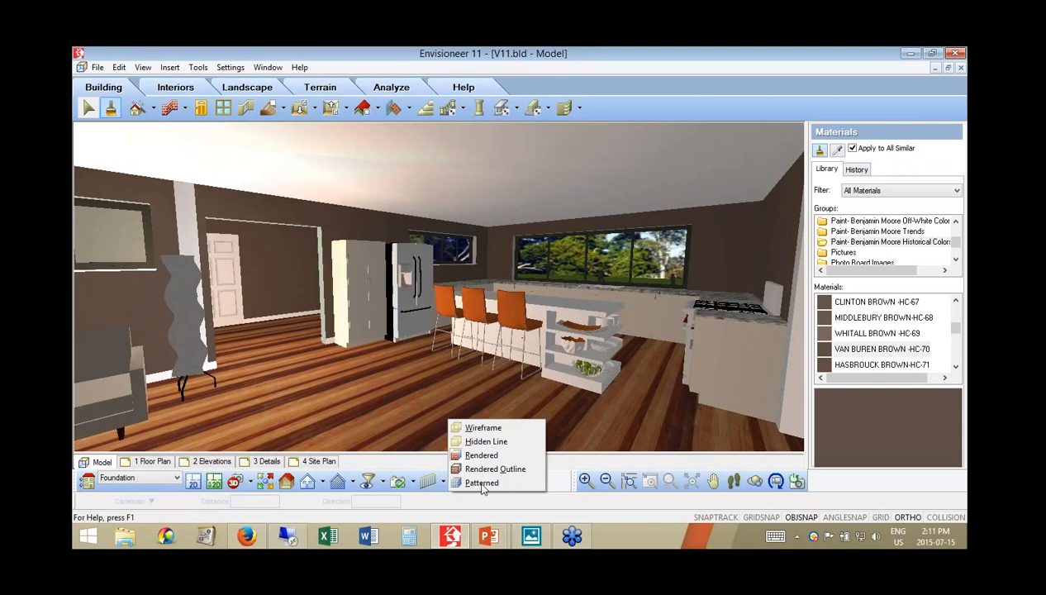
pyautogui.click(481, 483)
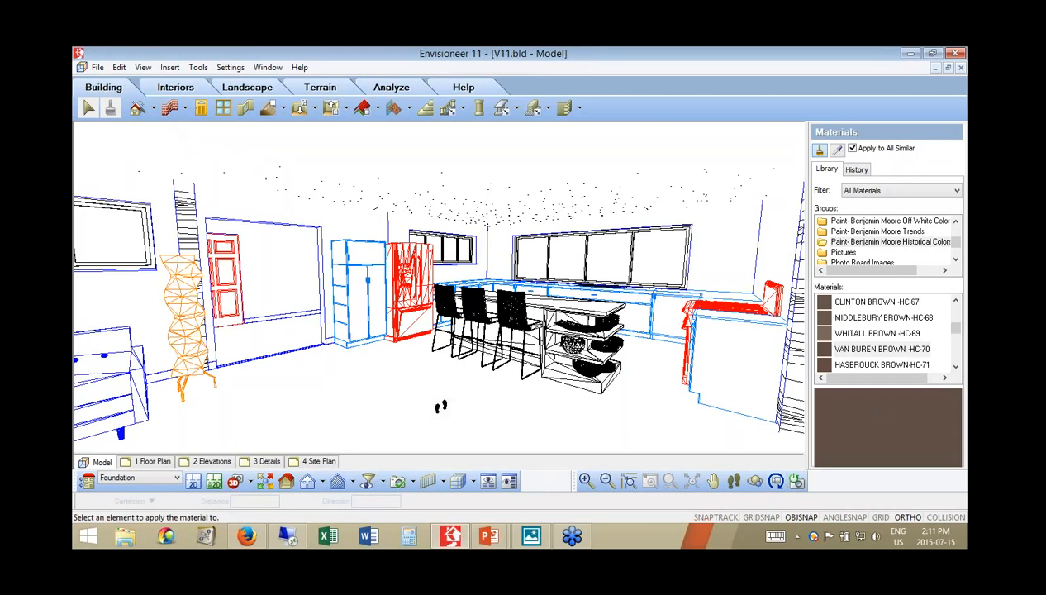
pyautogui.moveTo(442, 407); pyautogui.dragTo(506, 412, button='middle')
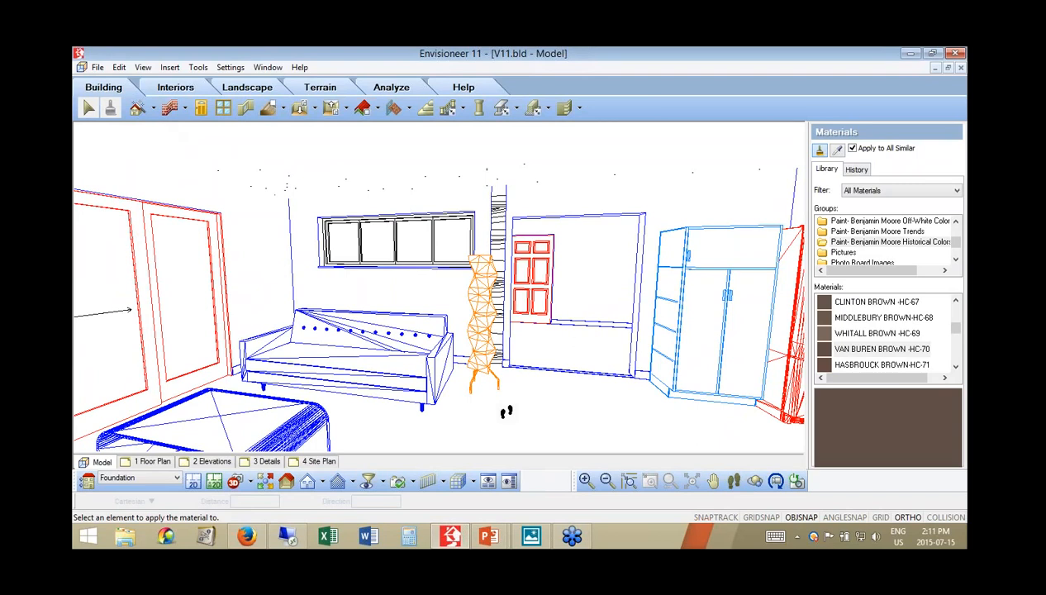
pyautogui.moveTo(506, 411); pyautogui.dragTo(549, 413, button='middle')
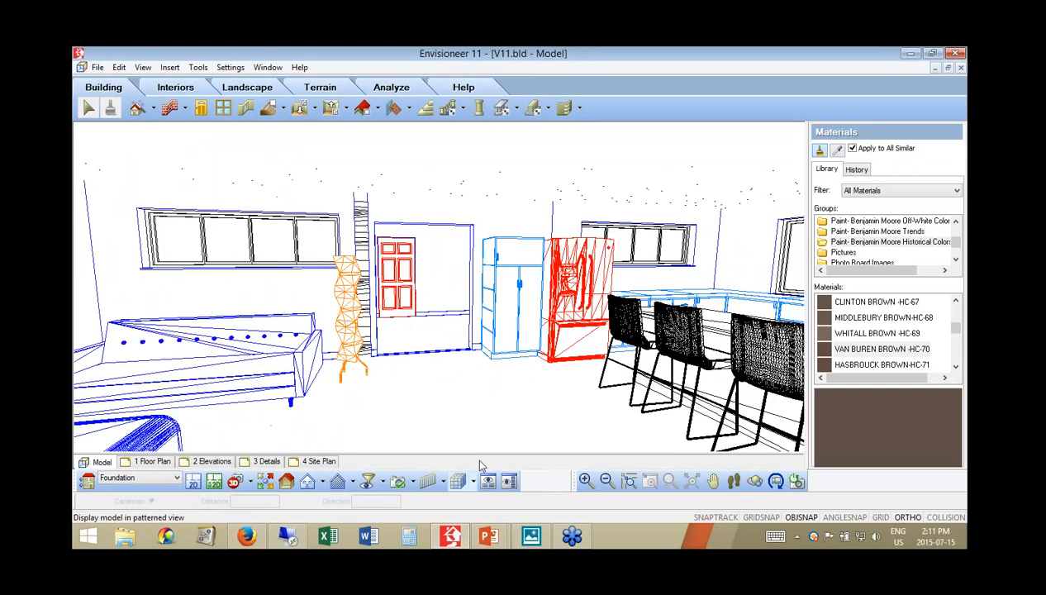
pyautogui.click(473, 481)
pyautogui.click(483, 456)
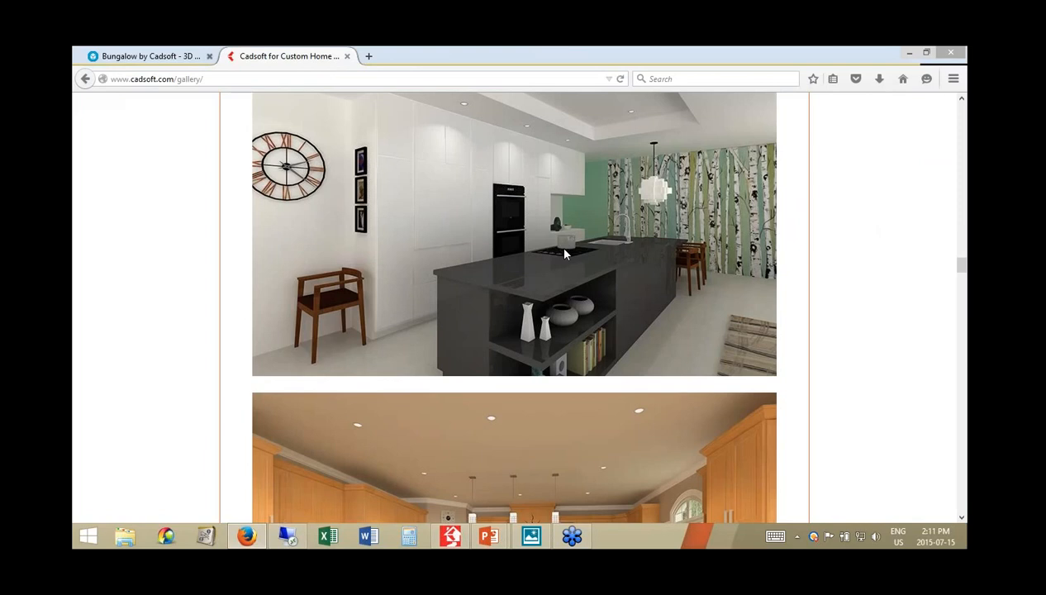
# Step: Switch to the Envisioneer kitchen model to compare it with the gallery rendering, and return to the Cadsoft gallery in the browser
pyautogui.click(451, 537)
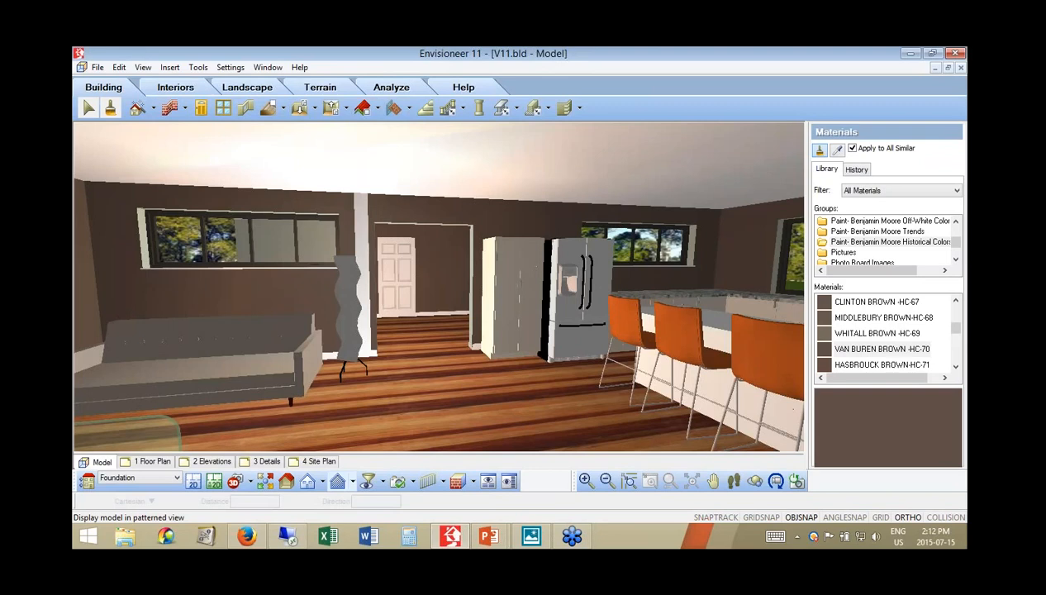
pyautogui.rightClick(422, 350)
pyautogui.click(452, 359)
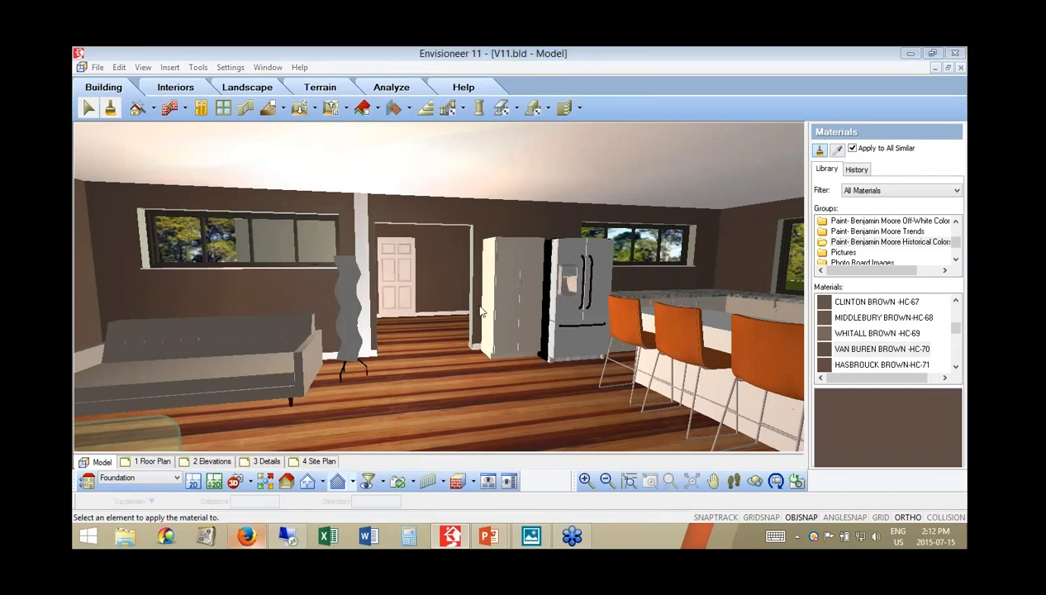
pyautogui.hotkey('alt', 'Tab')
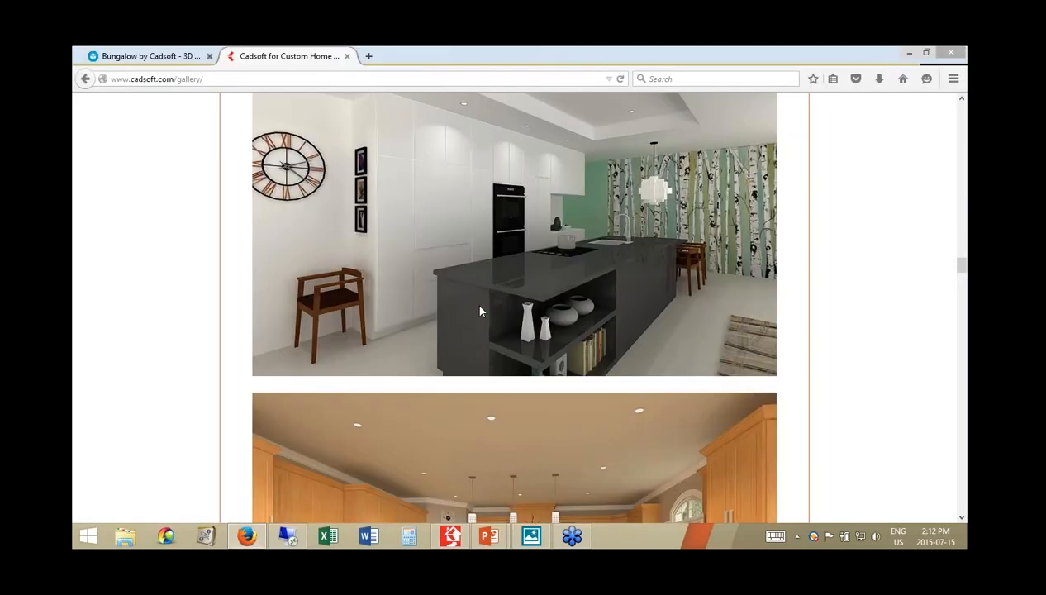
# Step: Switch to the Envisioneer model and open 3D RealView for the Kitchen camera
pyautogui.click(451, 537)
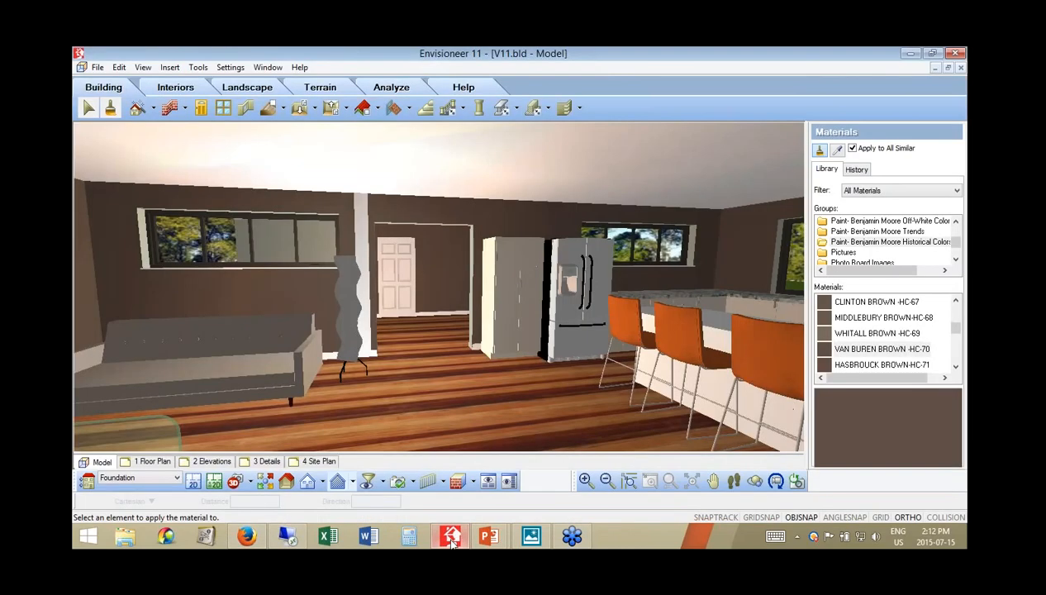
pyautogui.click(143, 68)
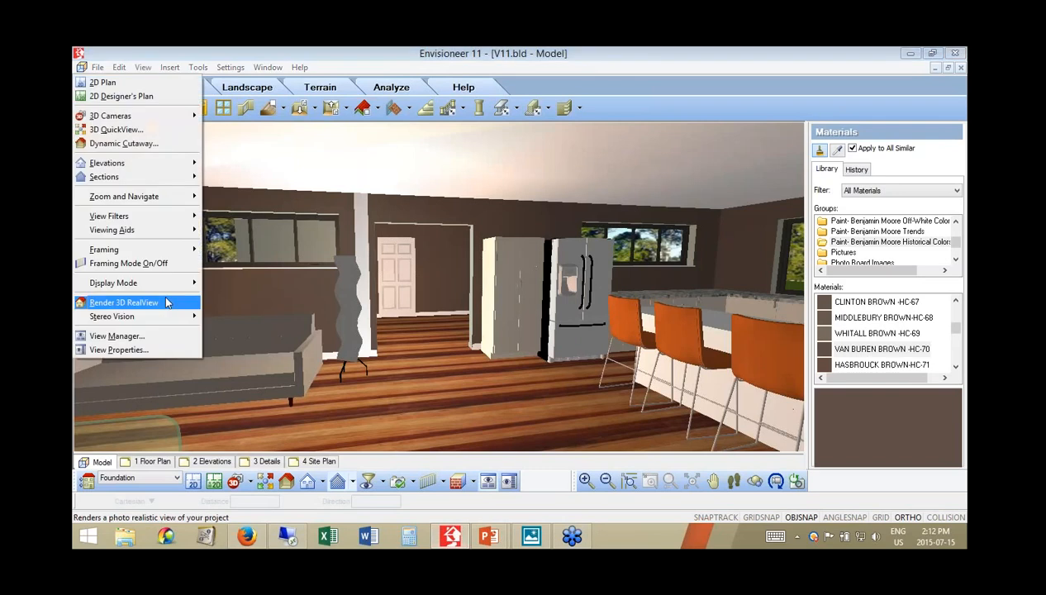
pyautogui.click(166, 302)
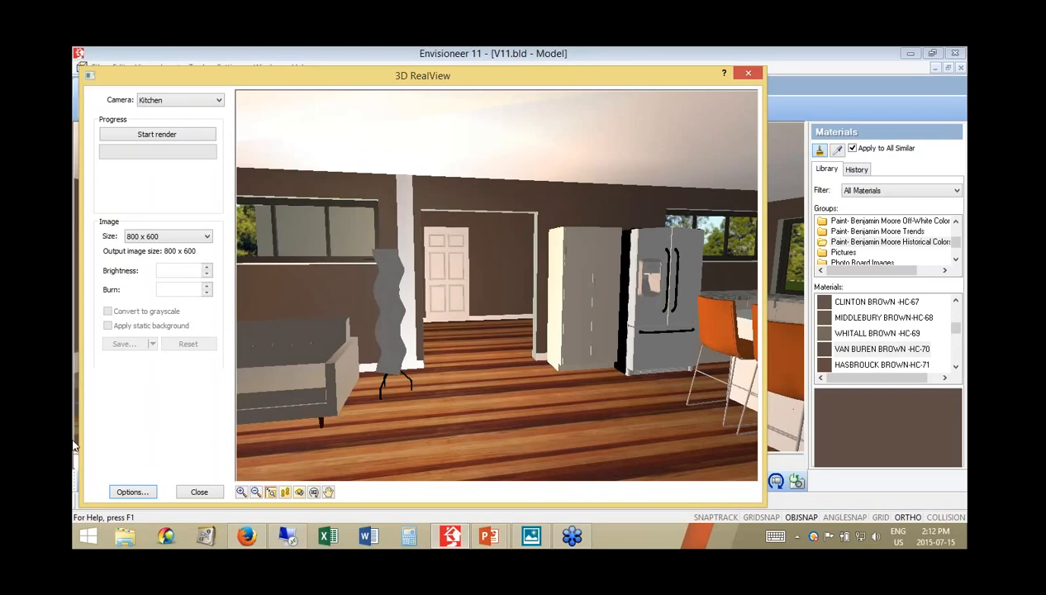
# Step: Set the rendering location to SAN FRANCISCO (CA), USA, and turn off using the current date and time for rendering
pyautogui.click(132, 492)
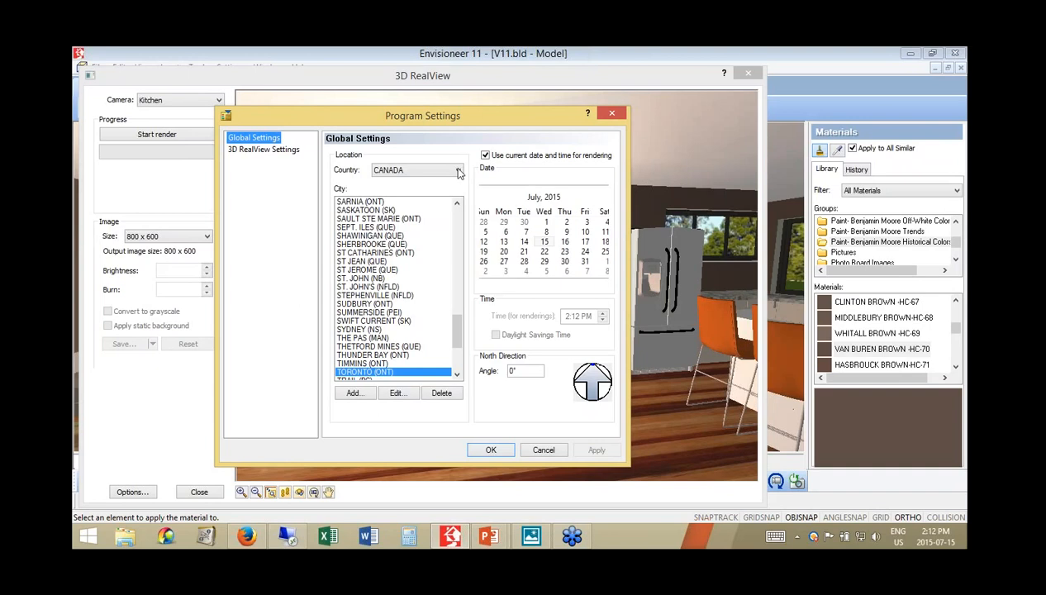
pyautogui.click(458, 170)
pyautogui.scroll(-6, 447, 381)
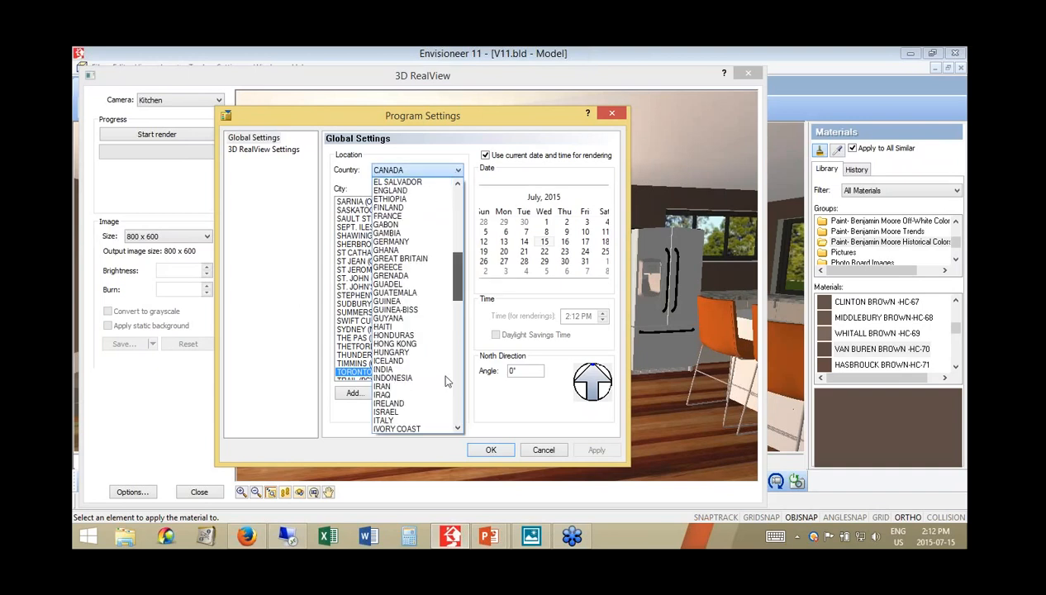
pyautogui.scroll(-20, 442, 378)
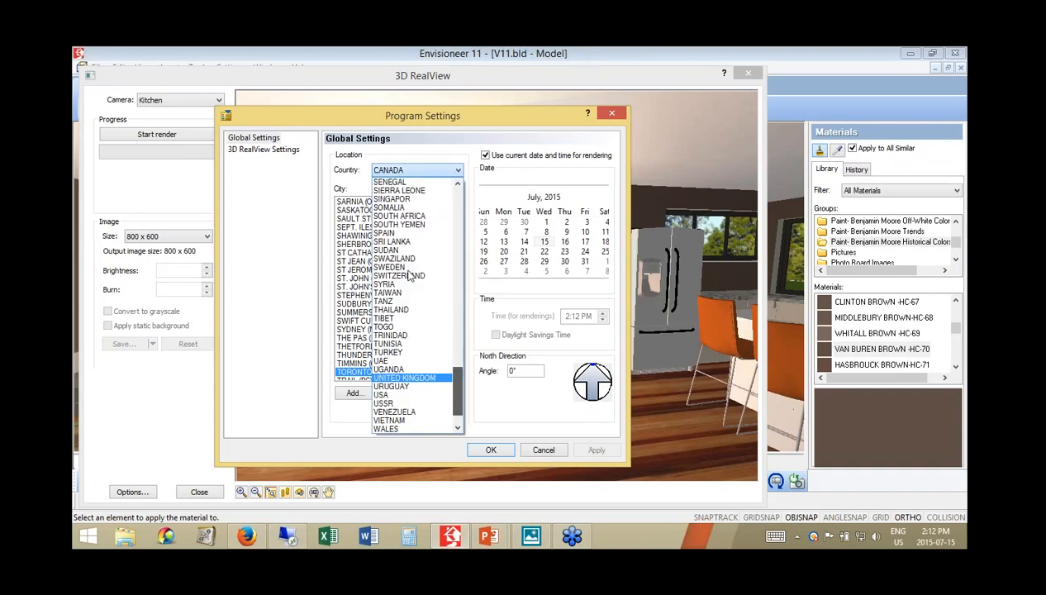
pyautogui.click(381, 394)
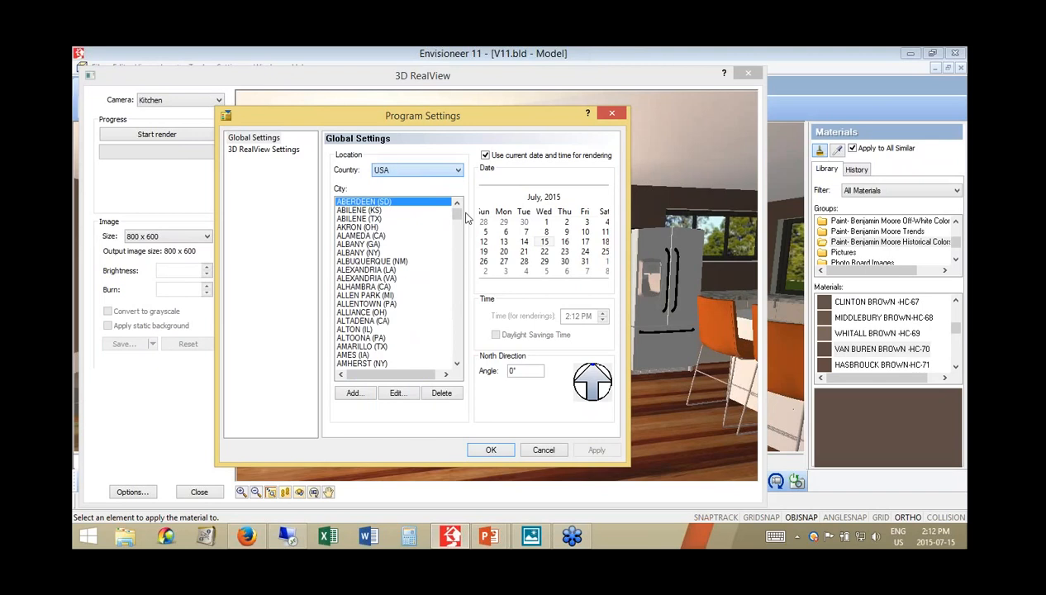
pyautogui.click(453, 328)
pyautogui.scroll(-5, 453, 327)
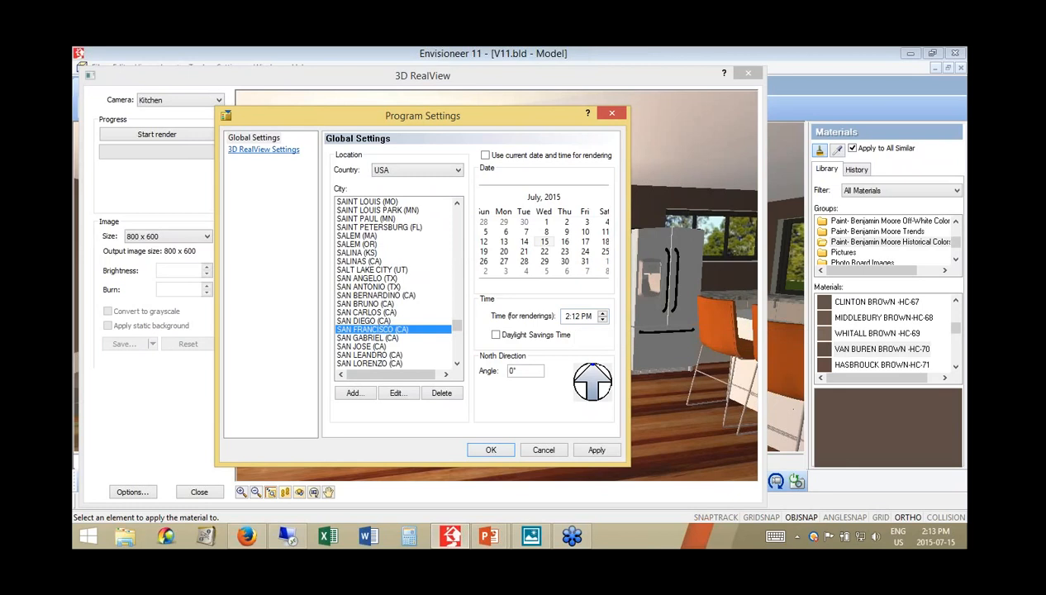
pyautogui.press('Return')
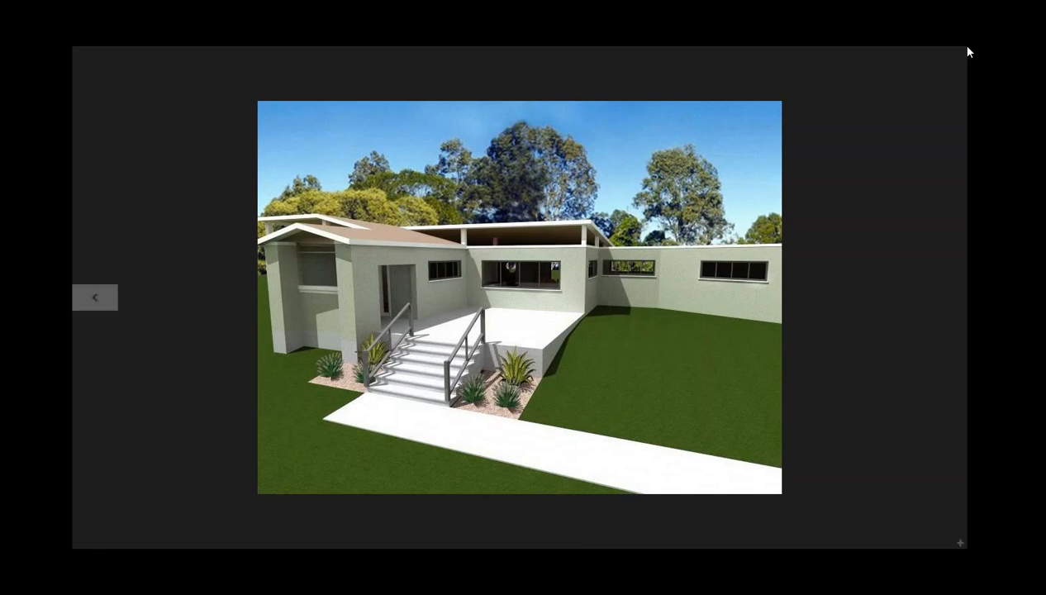
# Step: Close the example exterior rendering and 3D RealView, and display the Ground Floor as a 2D plan
pyautogui.click(934, 56)
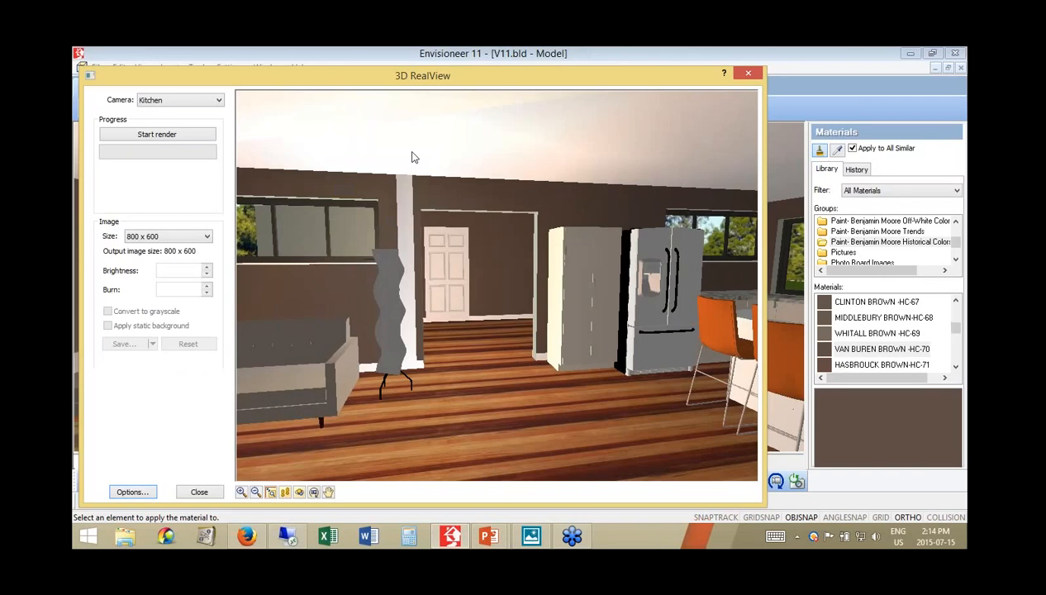
pyautogui.click(198, 493)
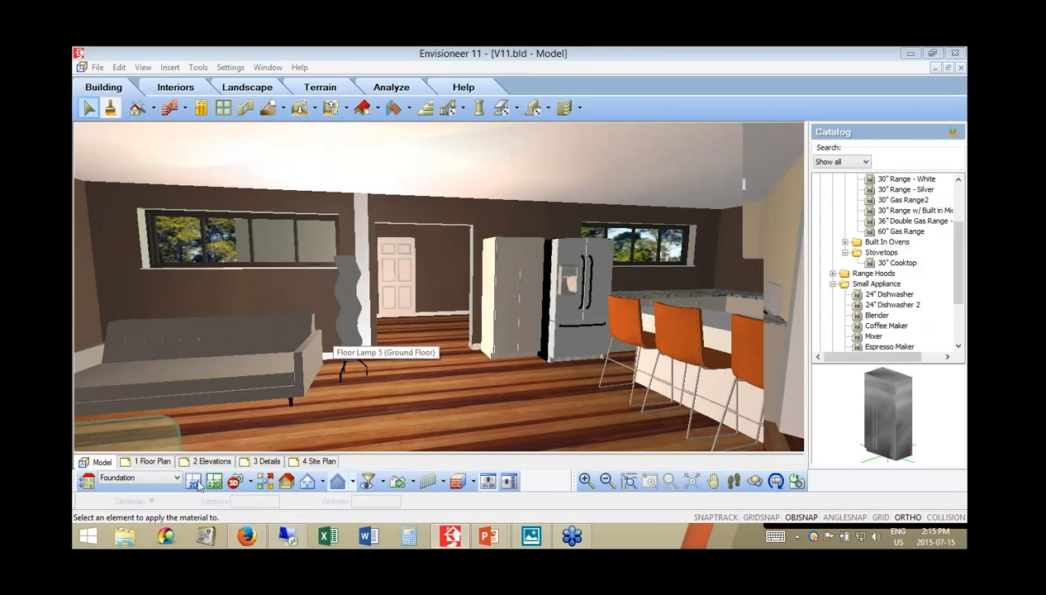
pyautogui.click(193, 481)
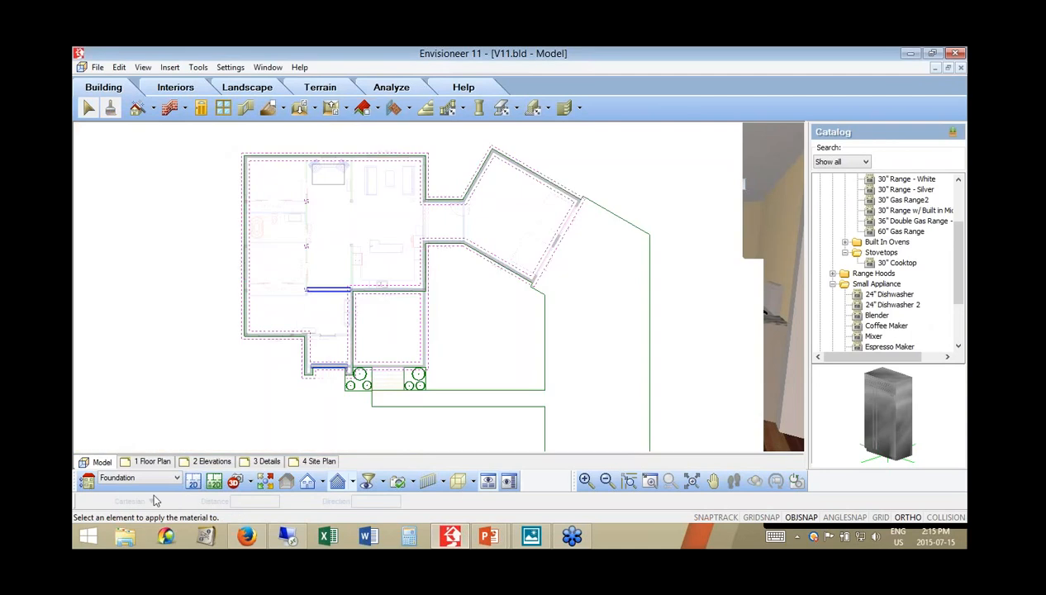
pyautogui.click(156, 478)
pyautogui.click(154, 498)
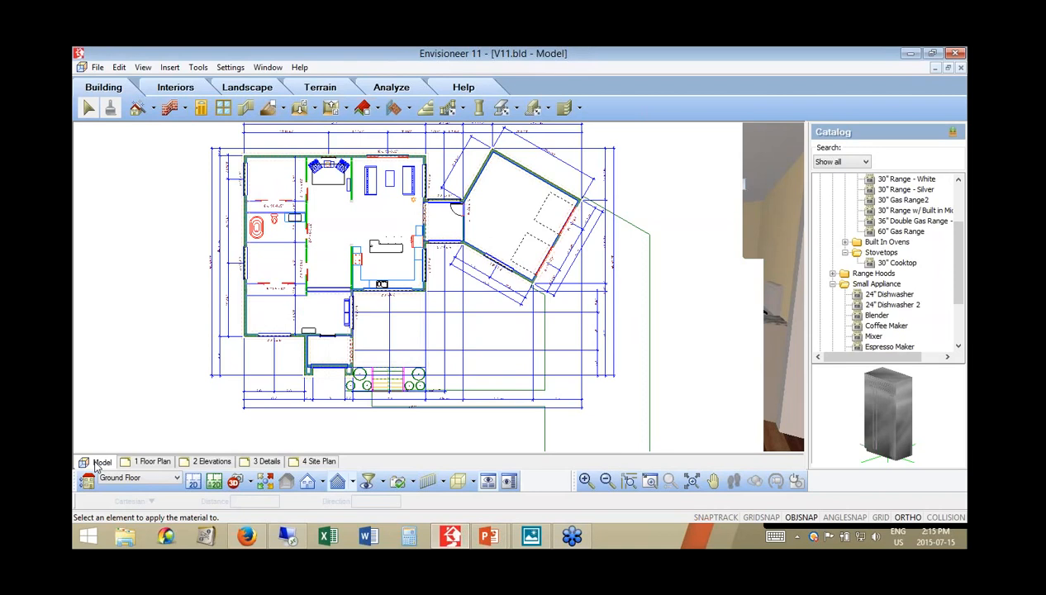
# Step: On the 1 Floor Plan sheet, start defining a SmartView of the Ground Floor 2D plan, framing the house in its preview
pyautogui.click(154, 464)
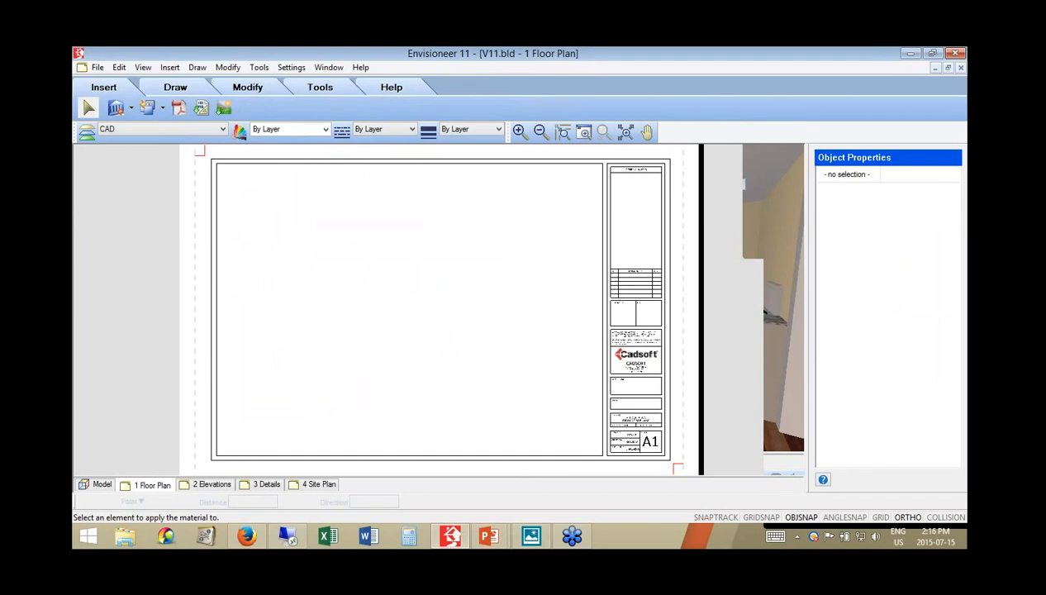
pyautogui.click(131, 108)
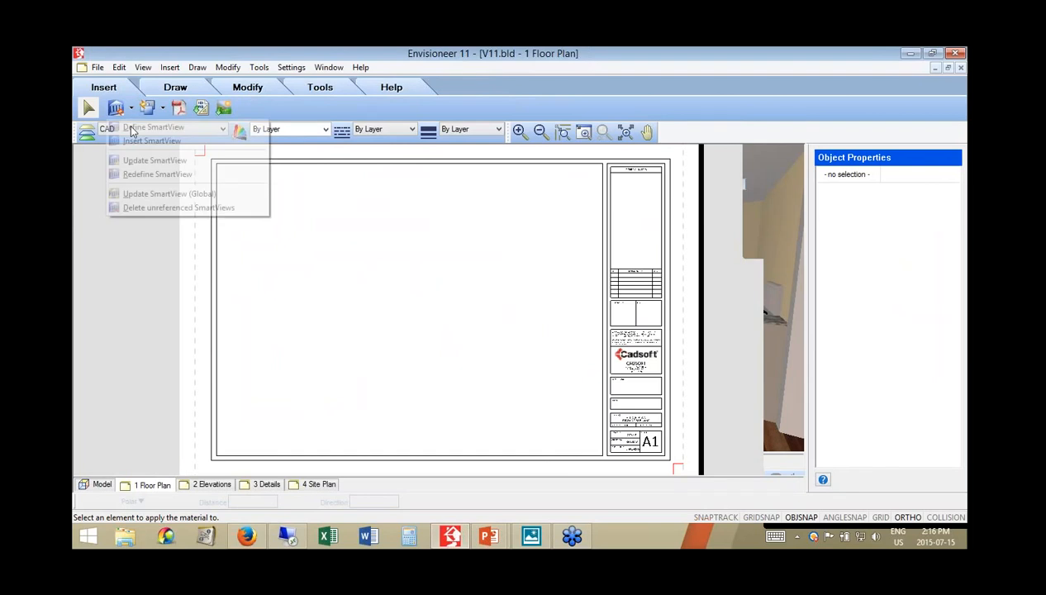
pyautogui.click(131, 128)
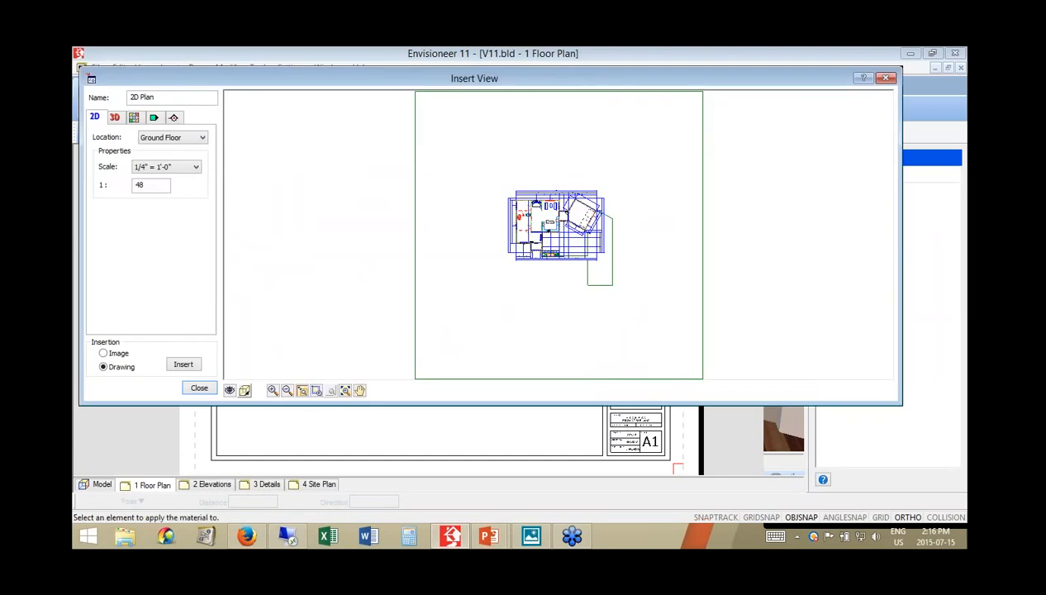
pyautogui.moveTo(500, 271); pyautogui.dragTo(619, 187)
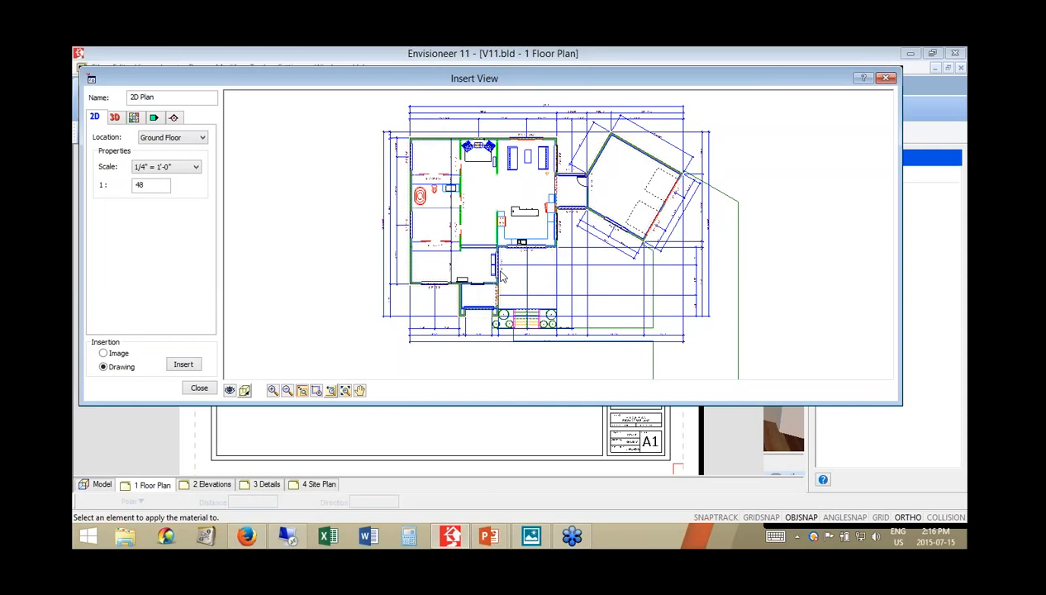
pyautogui.click(783, 217)
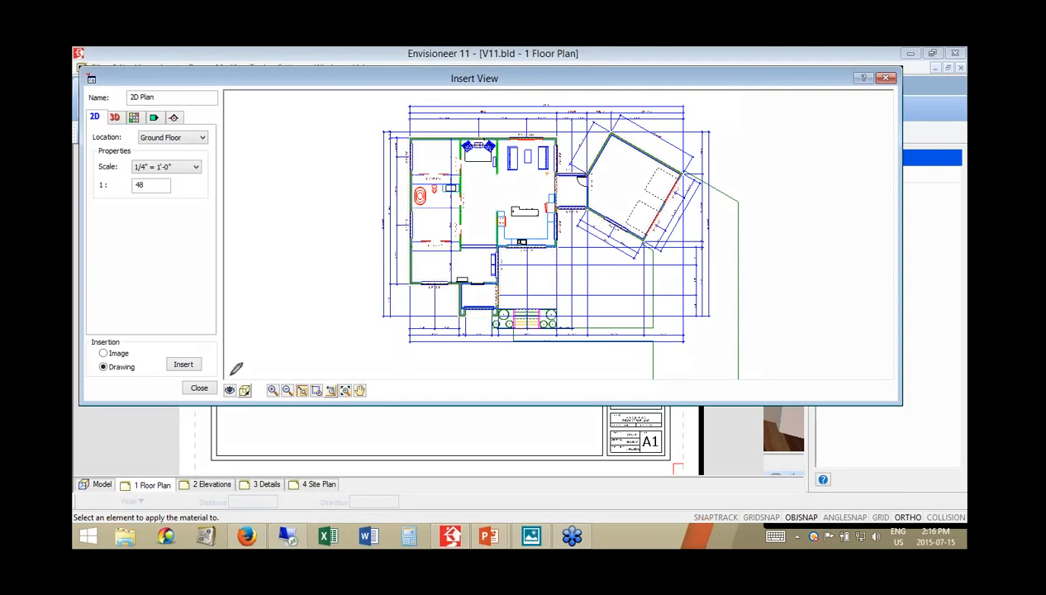
pyautogui.moveTo(238, 376)
pyautogui.mouseDown()
pyautogui.moveTo(241, 398)
pyautogui.moveTo(233, 379)
pyautogui.moveTo(242, 372)
pyautogui.mouseUp()
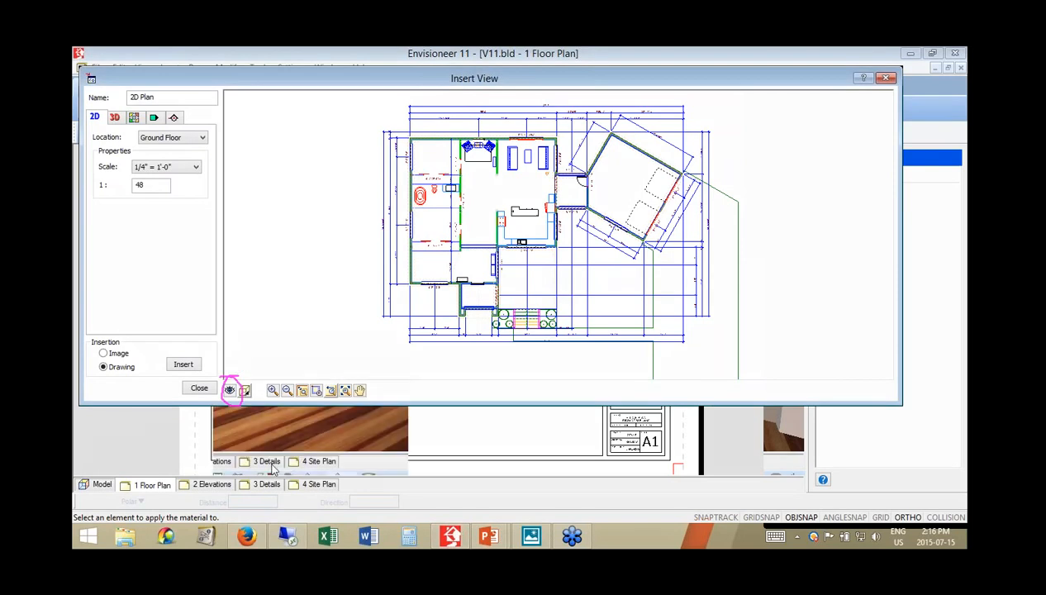
pyautogui.rightClick(241, 373)
pyautogui.click(273, 459)
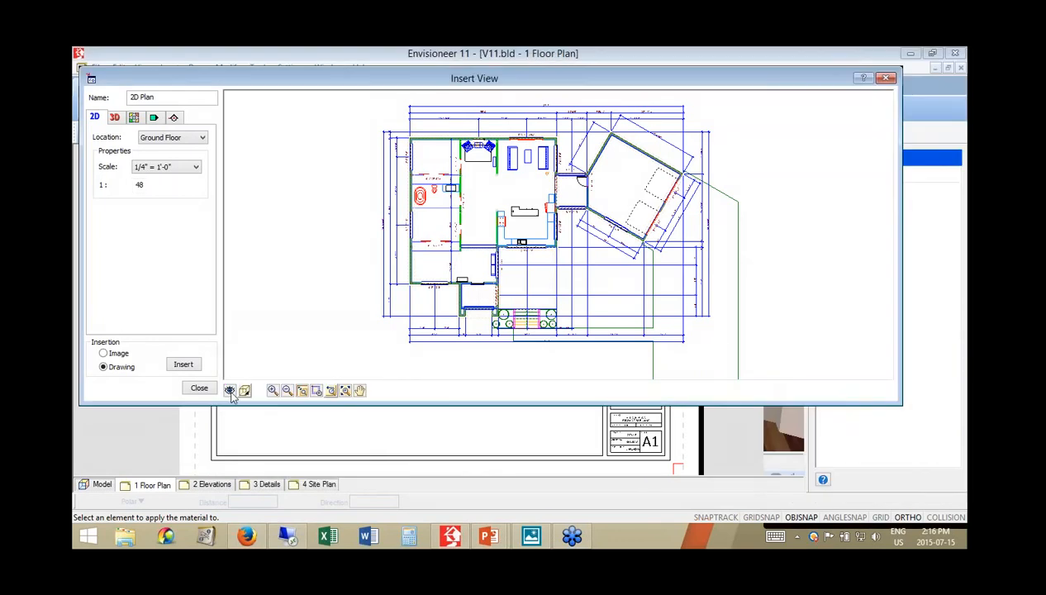
# Step: Hide the terrain, fills, paths, plants and dimensions in the SmartView with the View Filter
pyautogui.click(230, 391)
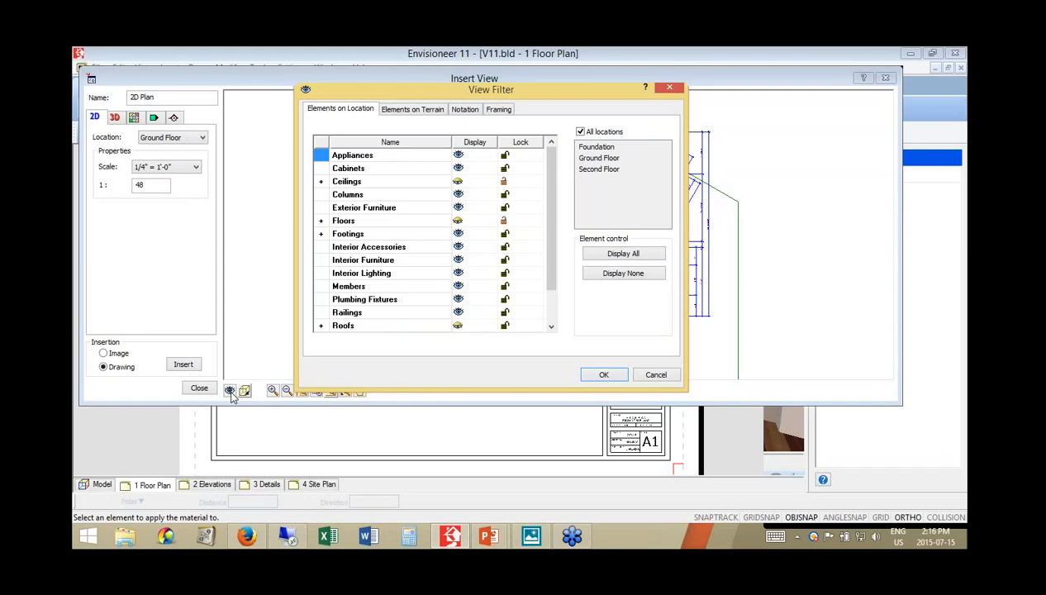
pyautogui.click(431, 111)
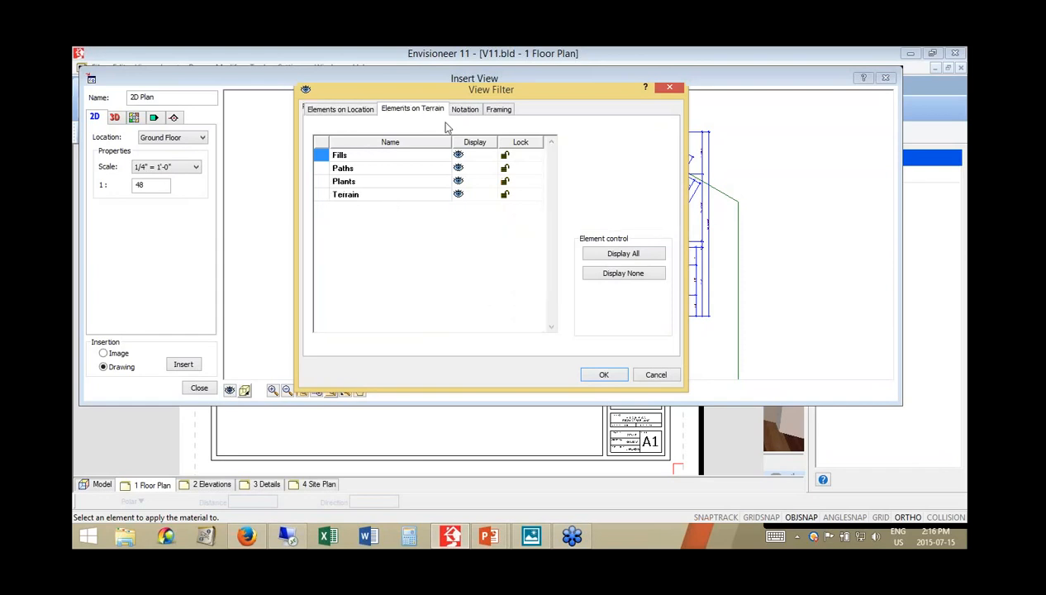
pyautogui.click(459, 195)
pyautogui.moveTo(602, 102); pyautogui.dragTo(547, 220)
pyautogui.moveTo(456, 228); pyautogui.dragTo(462, 149)
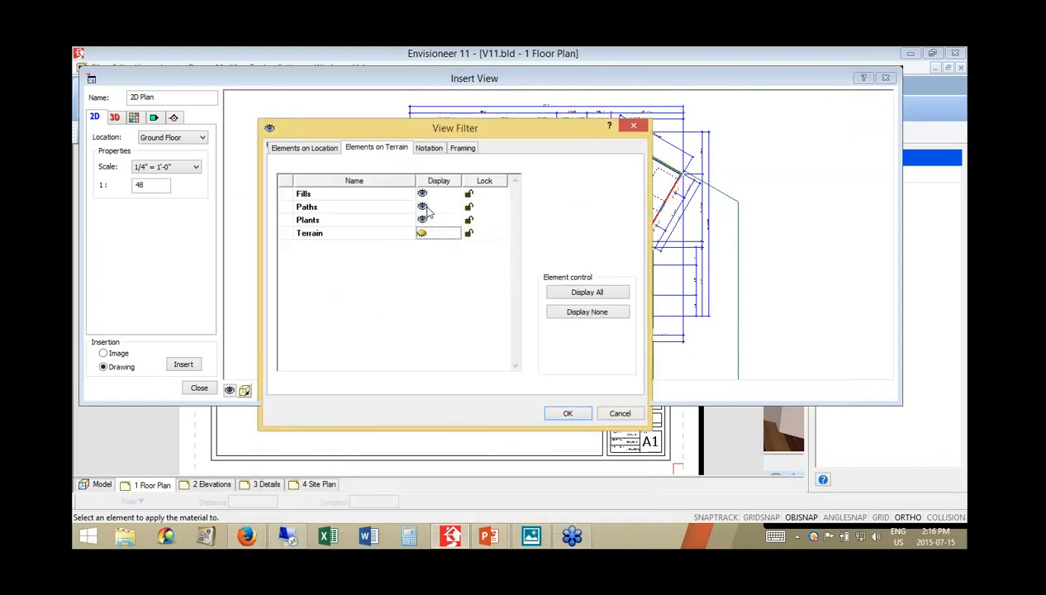
pyautogui.click(423, 206)
pyautogui.click(421, 220)
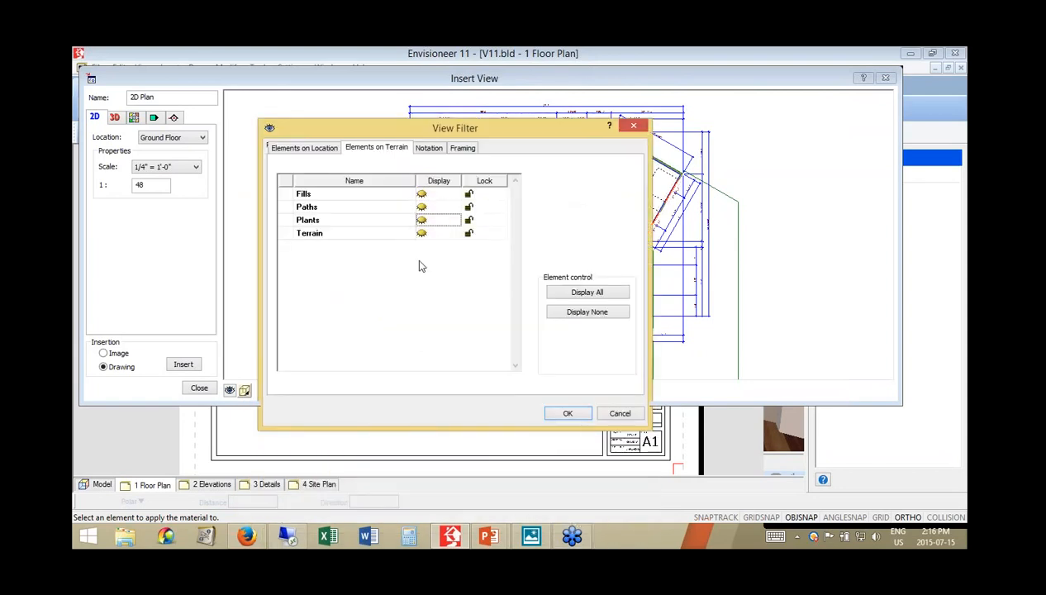
pyautogui.click(428, 146)
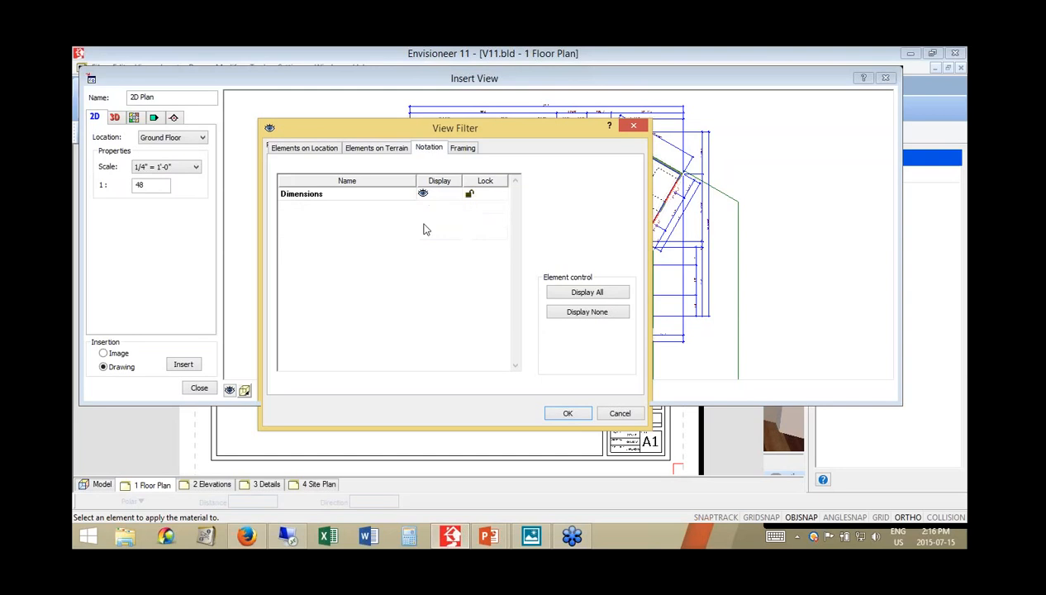
pyautogui.click(422, 193)
# Step: Hide all elements of the Foundation and Second Floor locations and the Ground Floor's roofs in the SmartView, and apply the filter
pyautogui.click(305, 148)
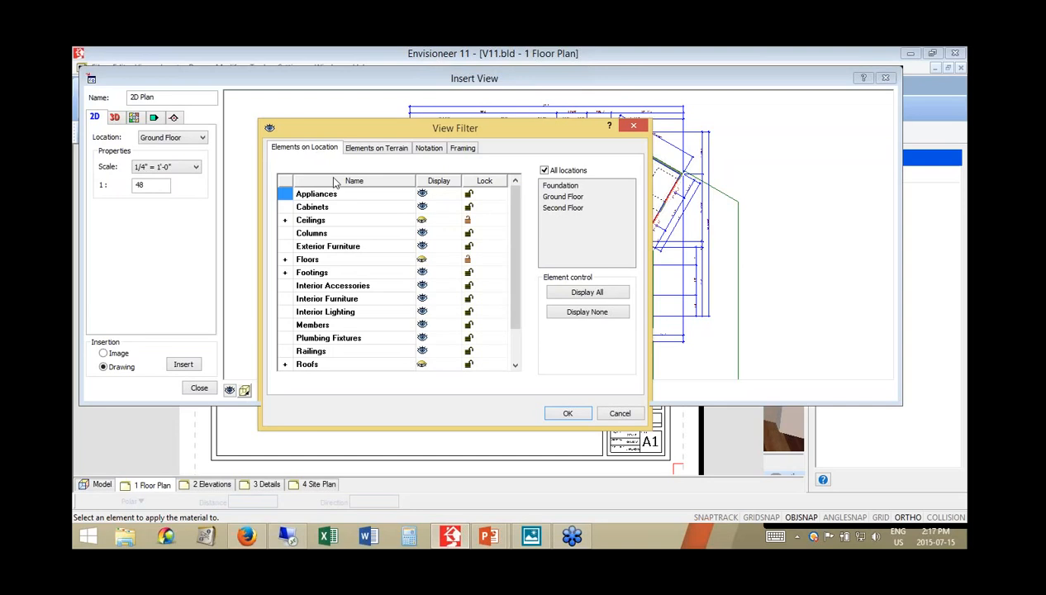
pyautogui.click(555, 198)
pyautogui.click(560, 186)
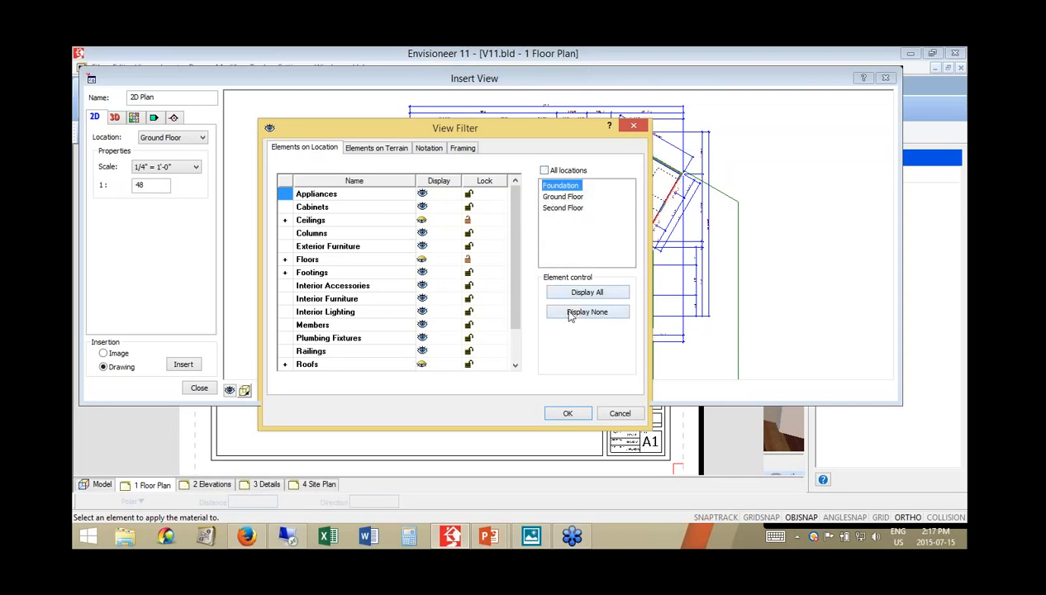
pyautogui.click(569, 314)
pyautogui.click(559, 208)
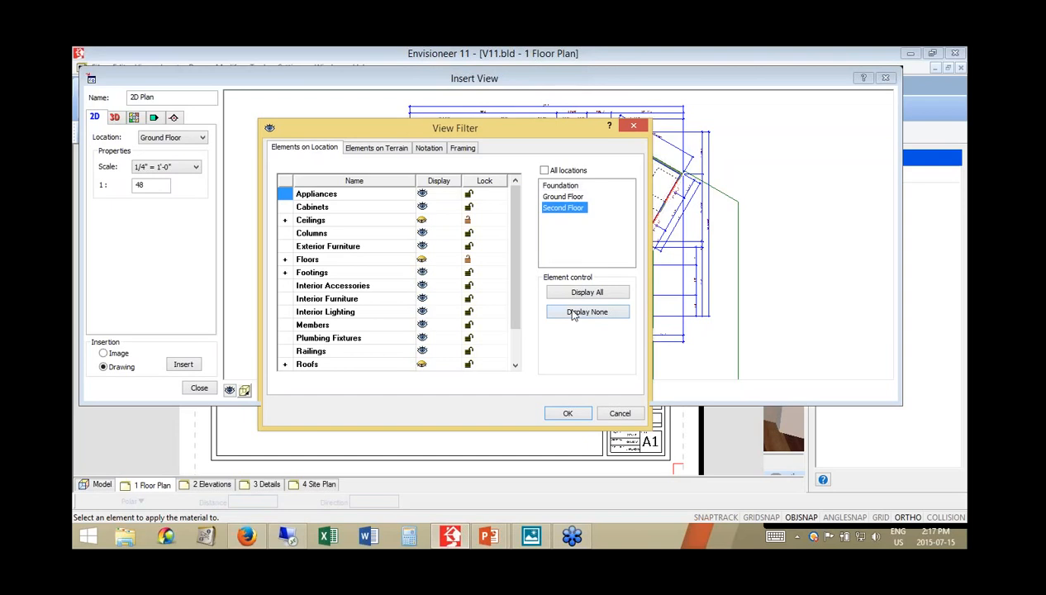
pyautogui.click(559, 198)
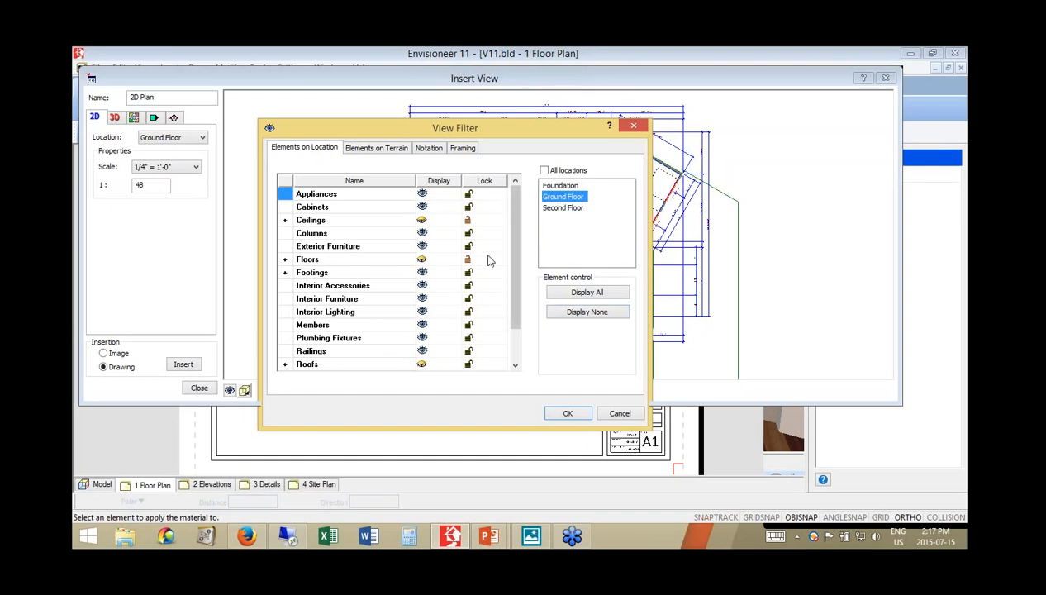
pyautogui.click(440, 368)
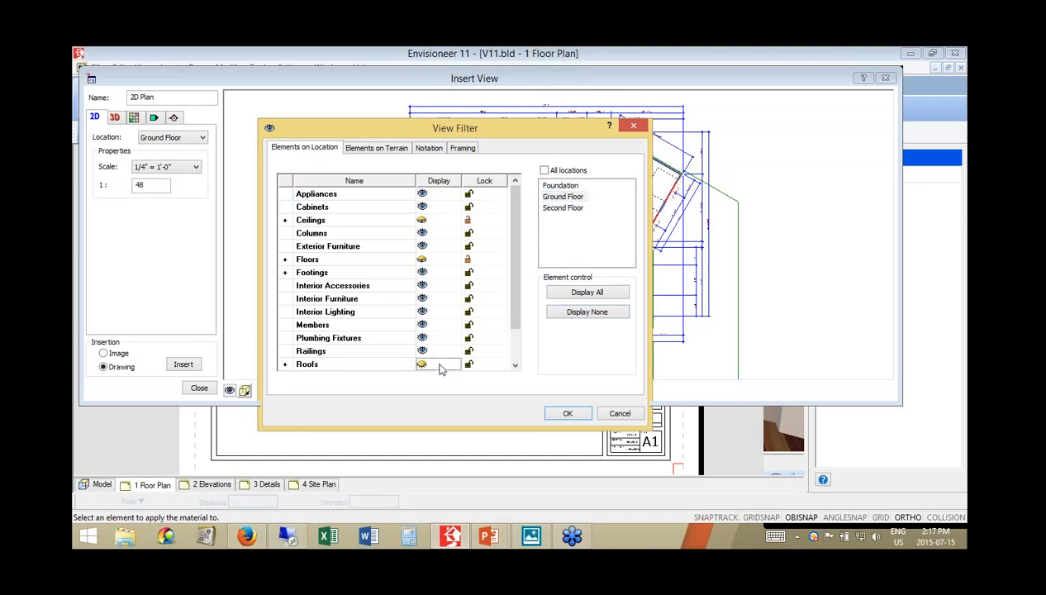
pyautogui.click(567, 413)
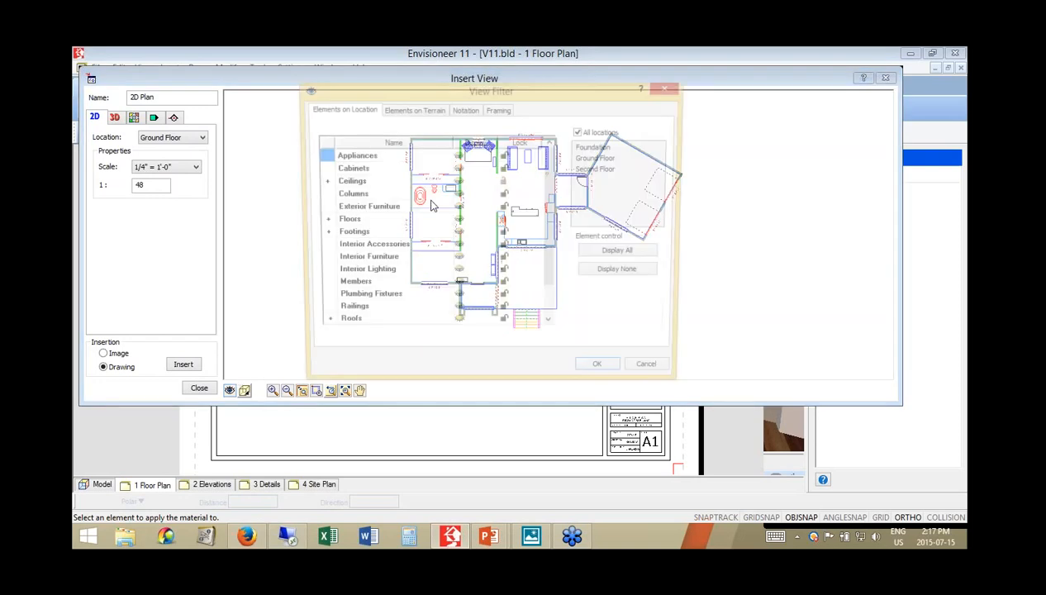
# Step: Hide the interior accessories in the SmartView, and insert the plan as a drawing within the sheet's title block border
pyautogui.click(457, 247)
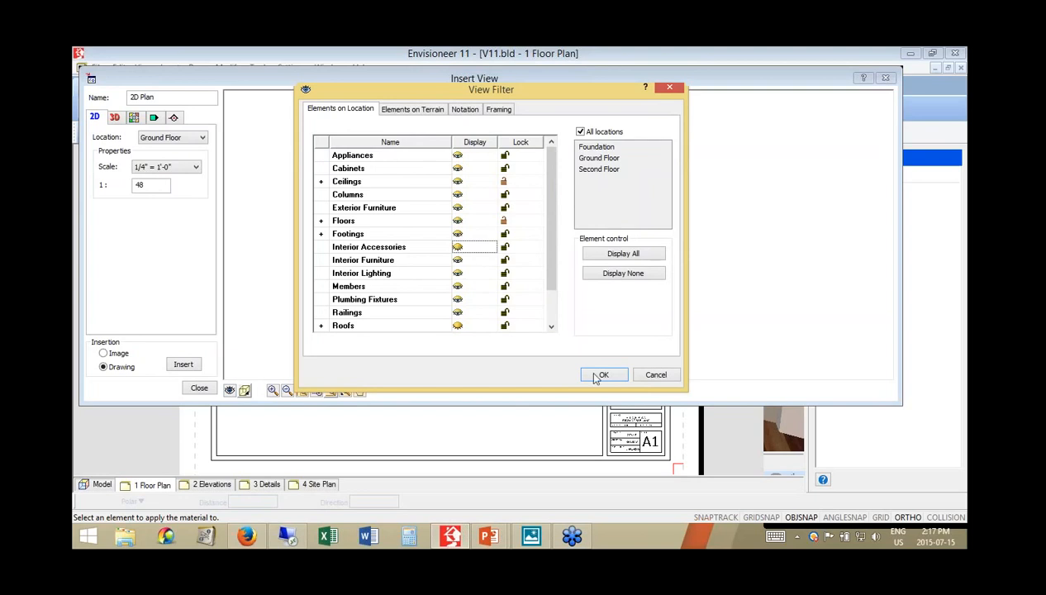
pyautogui.press('Return')
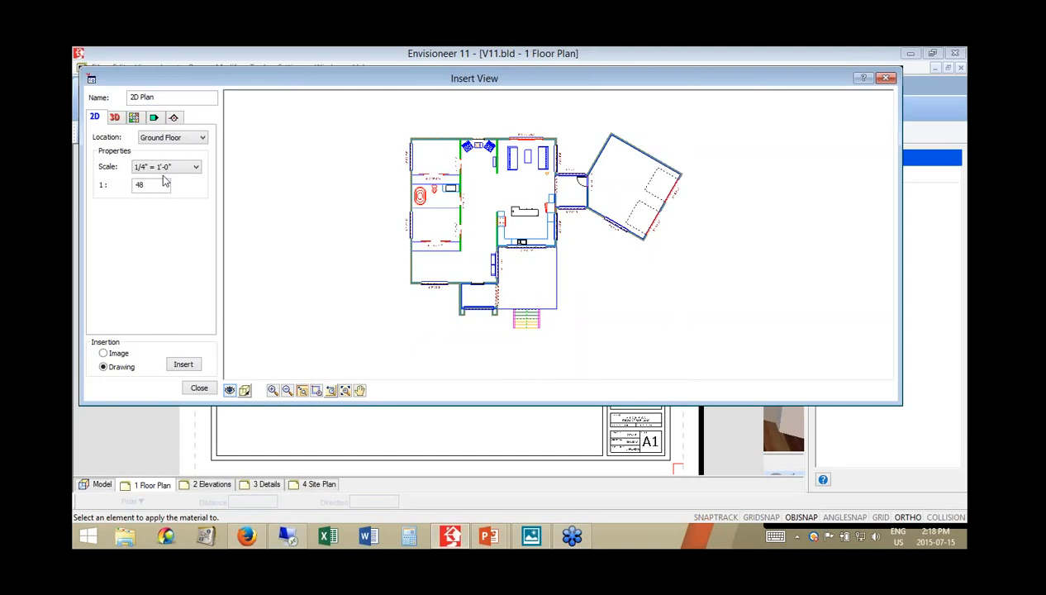
pyautogui.click(183, 364)
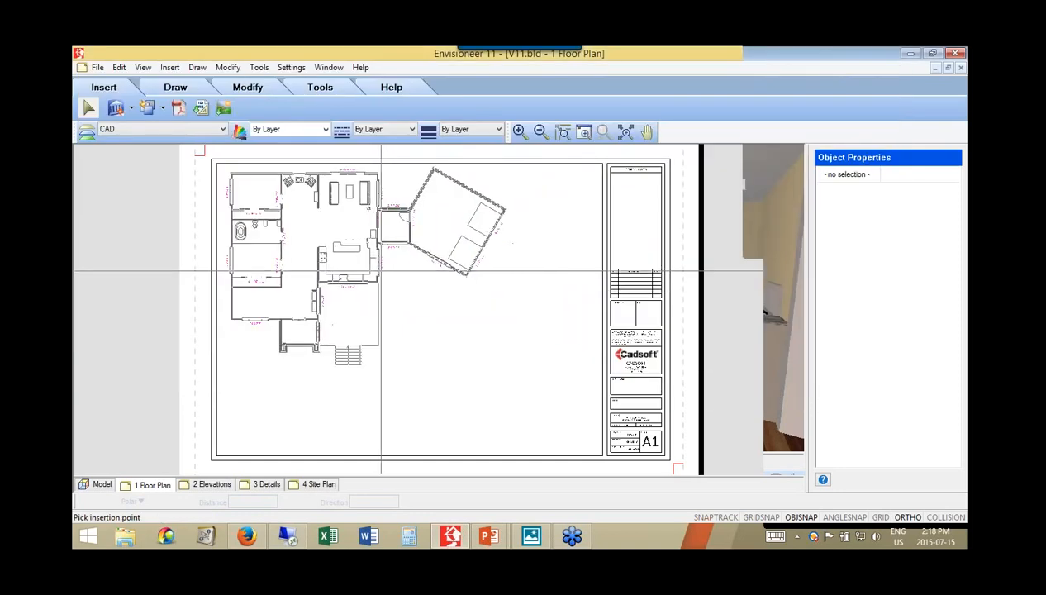
pyautogui.click(381, 271)
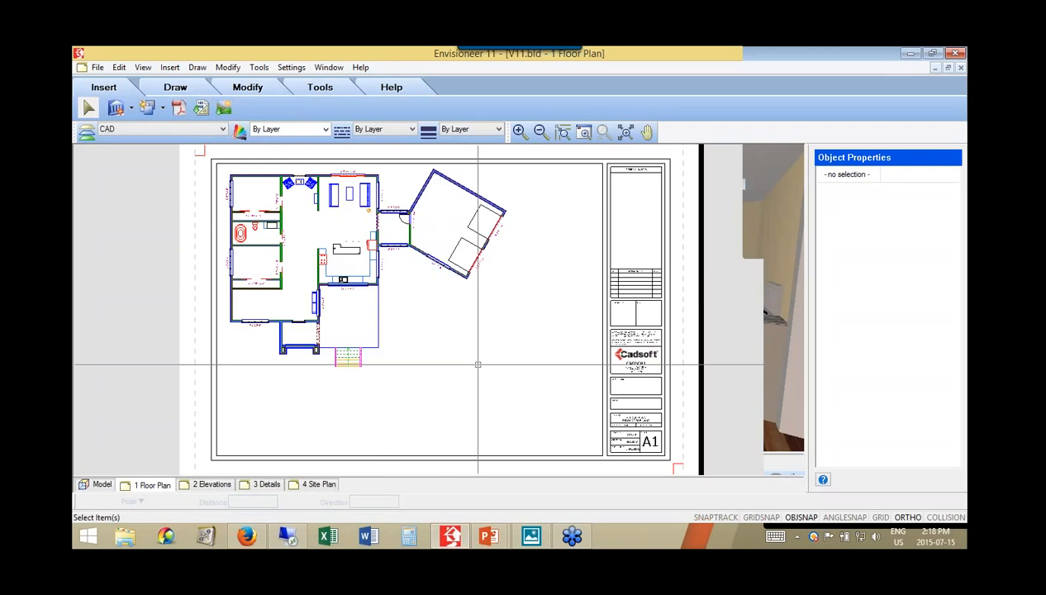
# Step: Define a 3D SmartView from the Front Door camera, turned towards the entry doors, and insert it as an image on the sheet below the garage
pyautogui.click(131, 116)
pyautogui.click(131, 128)
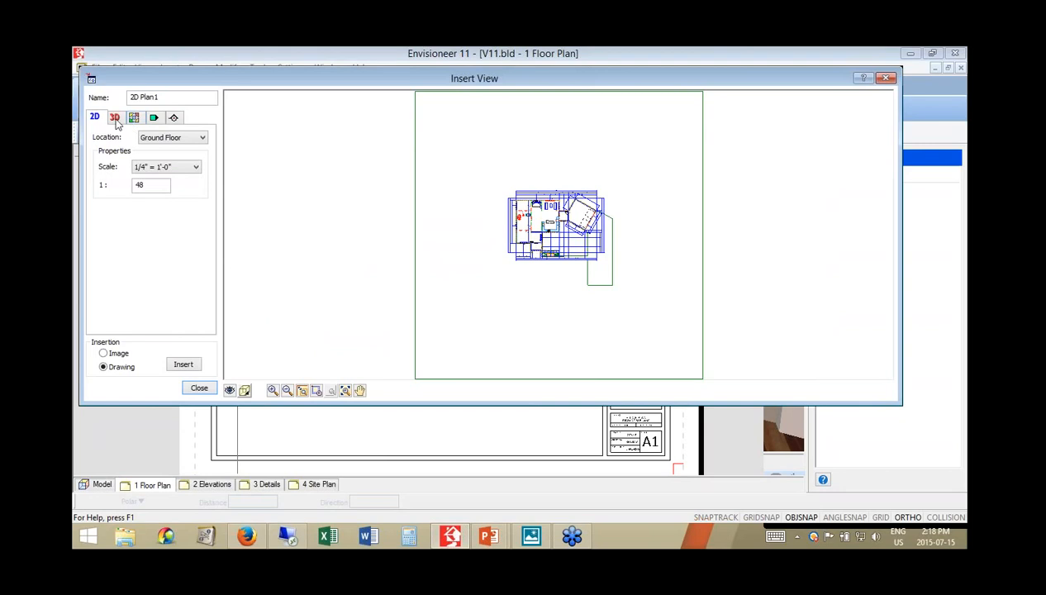
pyautogui.click(115, 118)
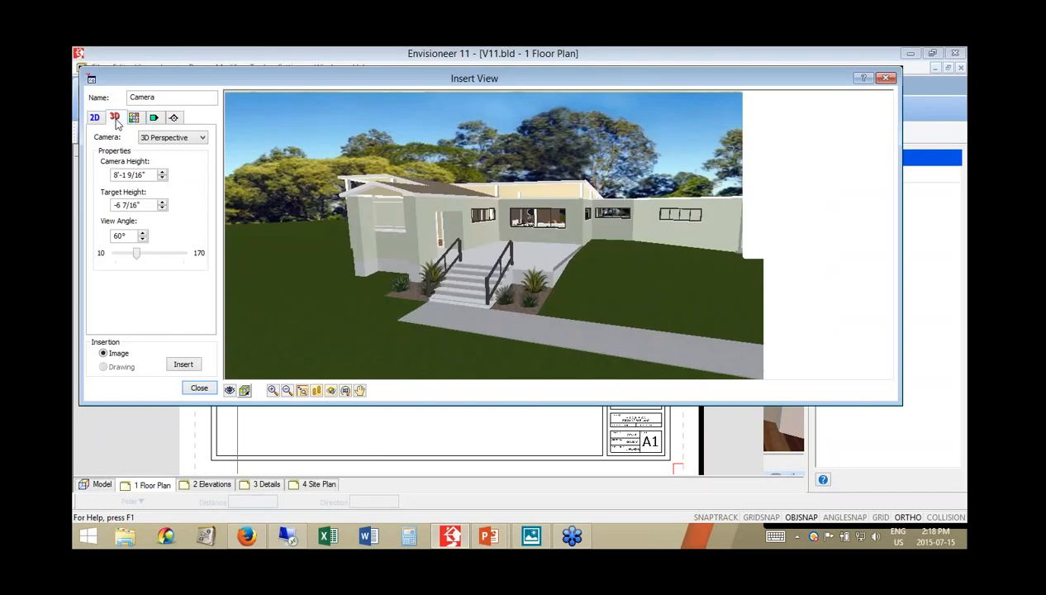
pyautogui.click(162, 139)
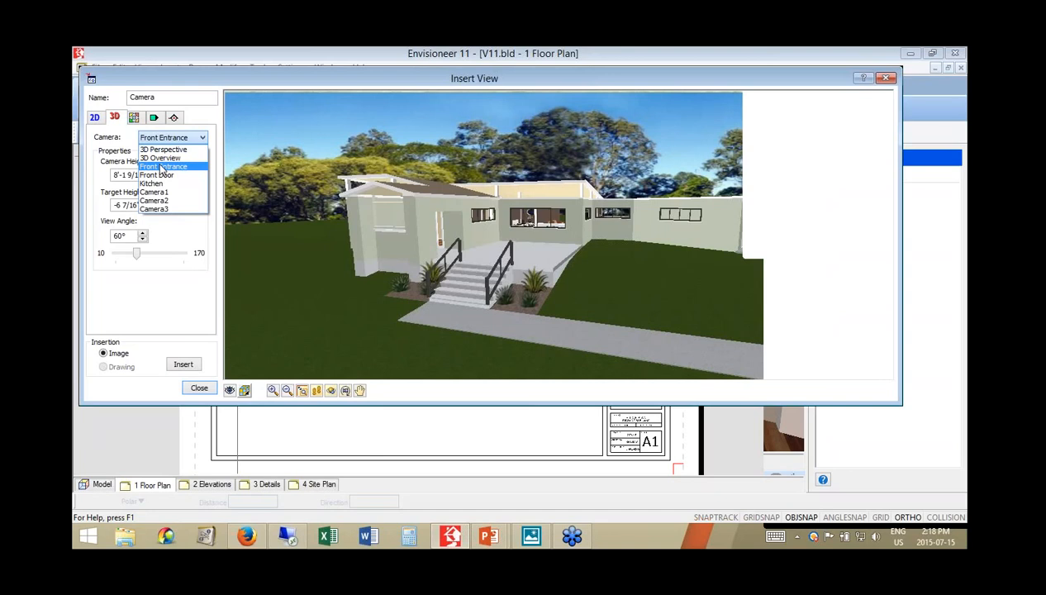
pyautogui.click(158, 175)
pyautogui.click(172, 137)
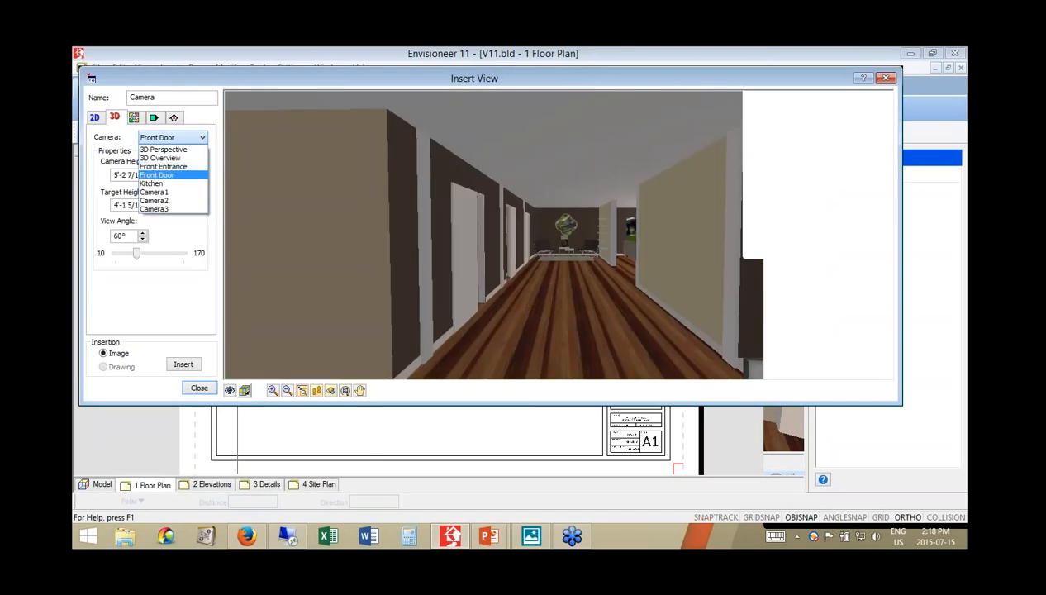
pyautogui.click(159, 175)
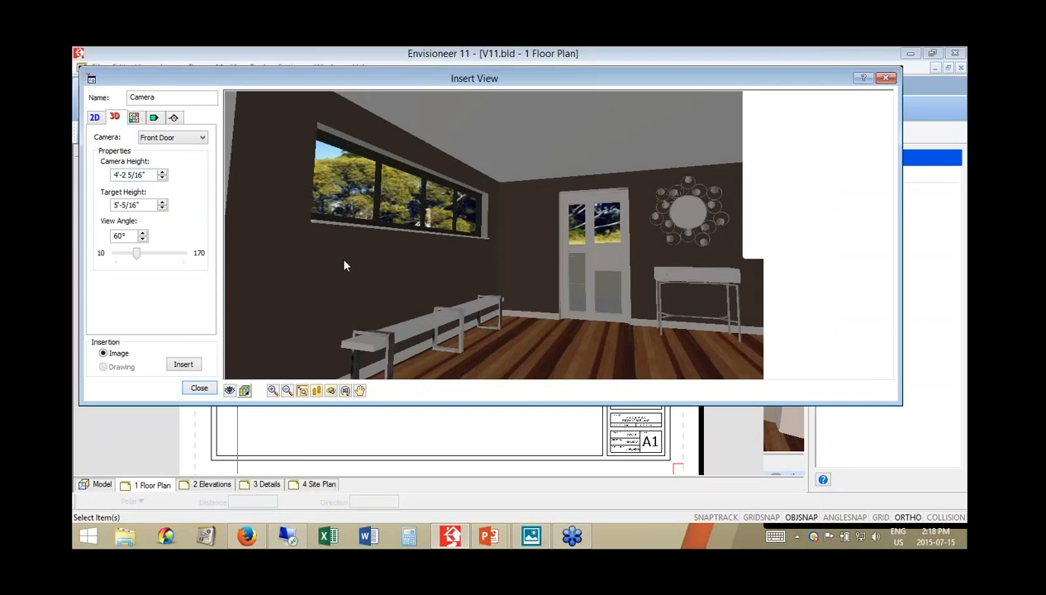
pyautogui.click(173, 368)
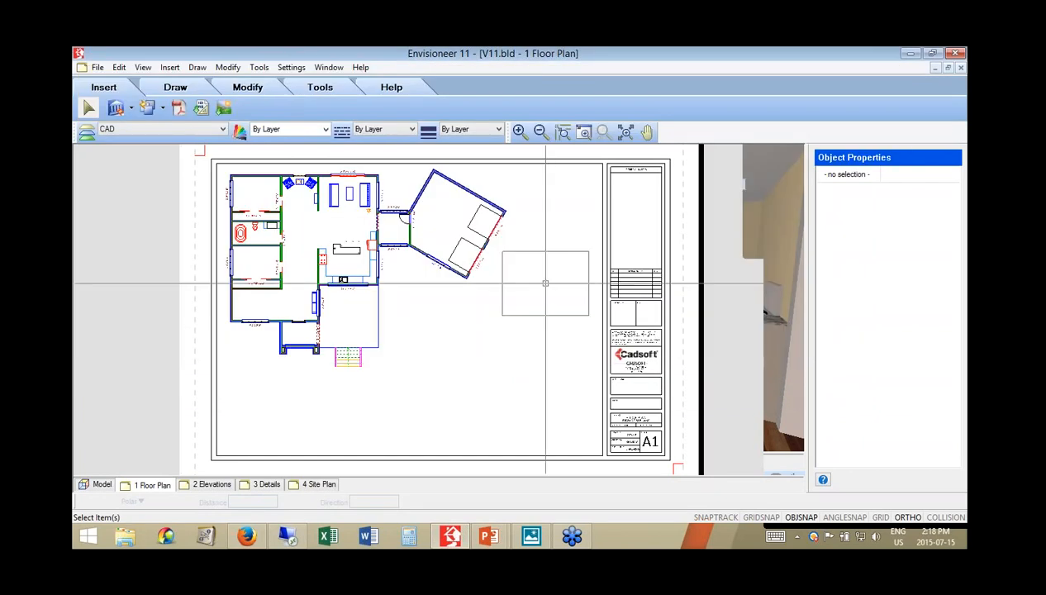
pyautogui.click(546, 284)
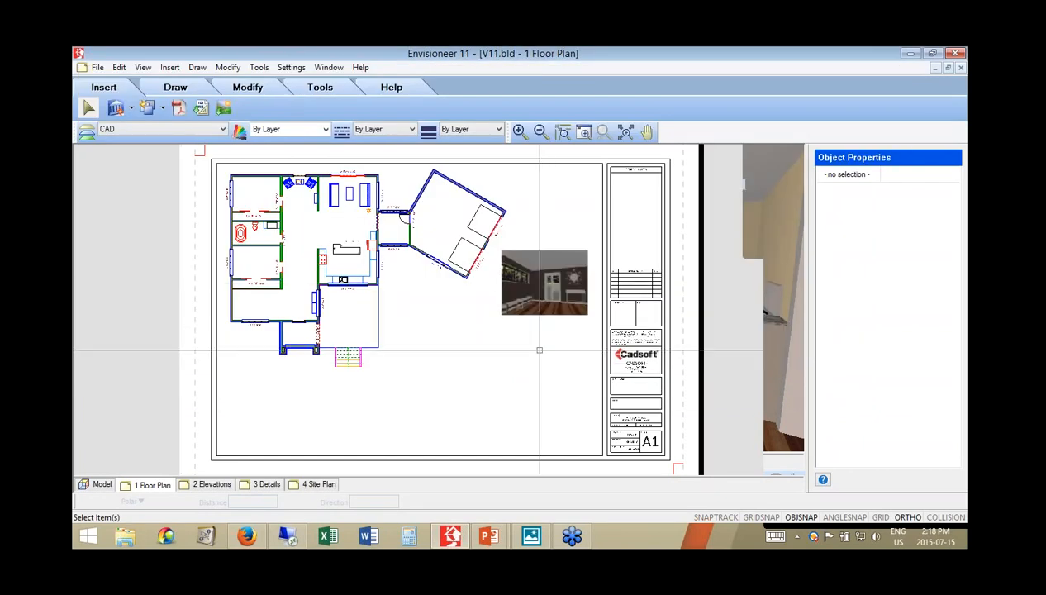
# Step: Define a 3D SmartView from the Kitchen camera, turned towards the fridge and island stools, and insert the image directly below the entry view
pyautogui.click(131, 109)
pyautogui.click(139, 137)
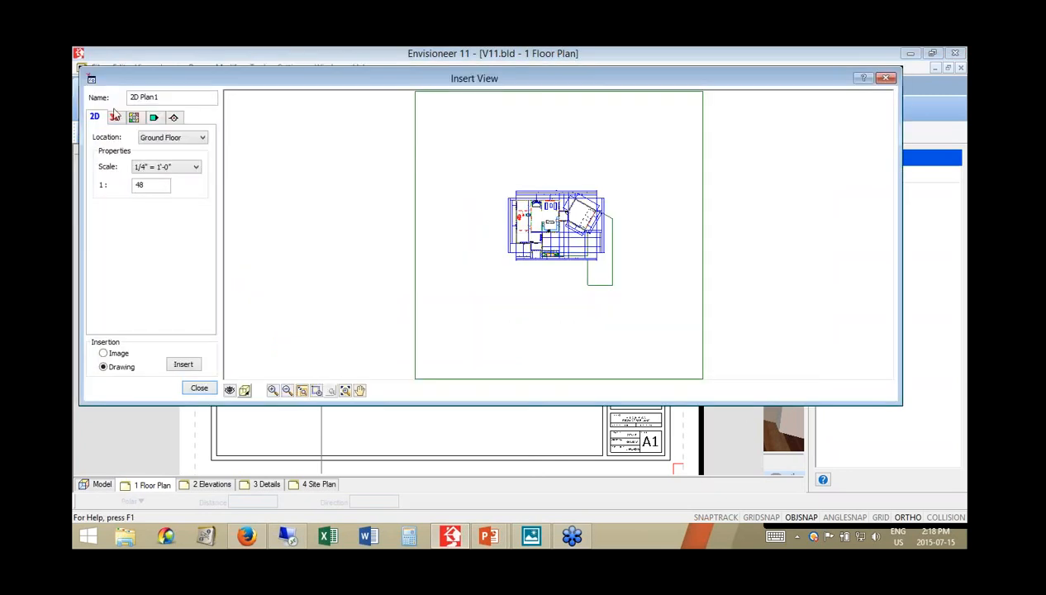
pyautogui.click(115, 117)
pyautogui.click(163, 138)
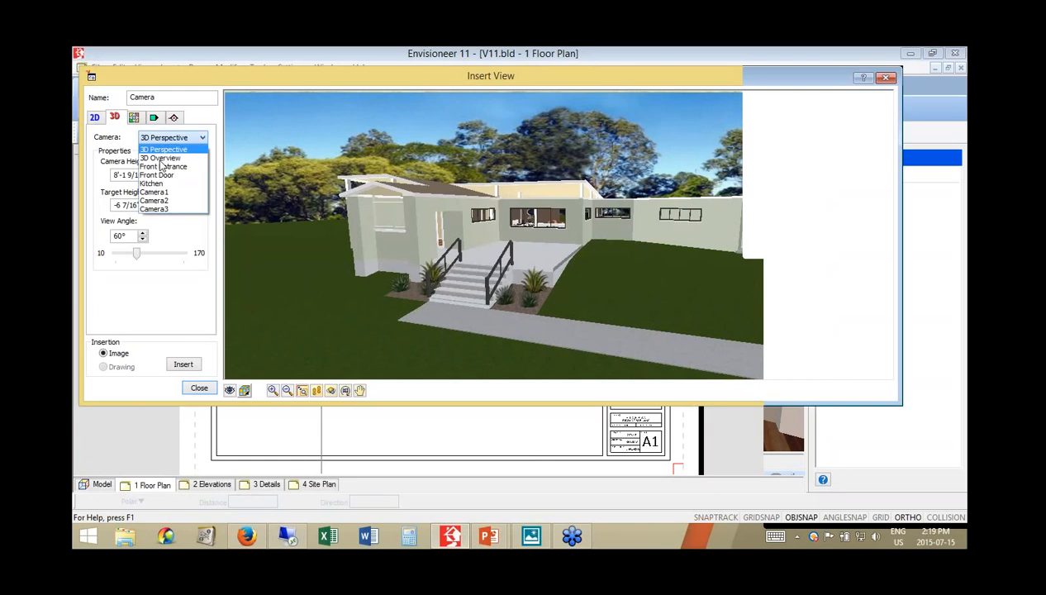
pyautogui.click(162, 184)
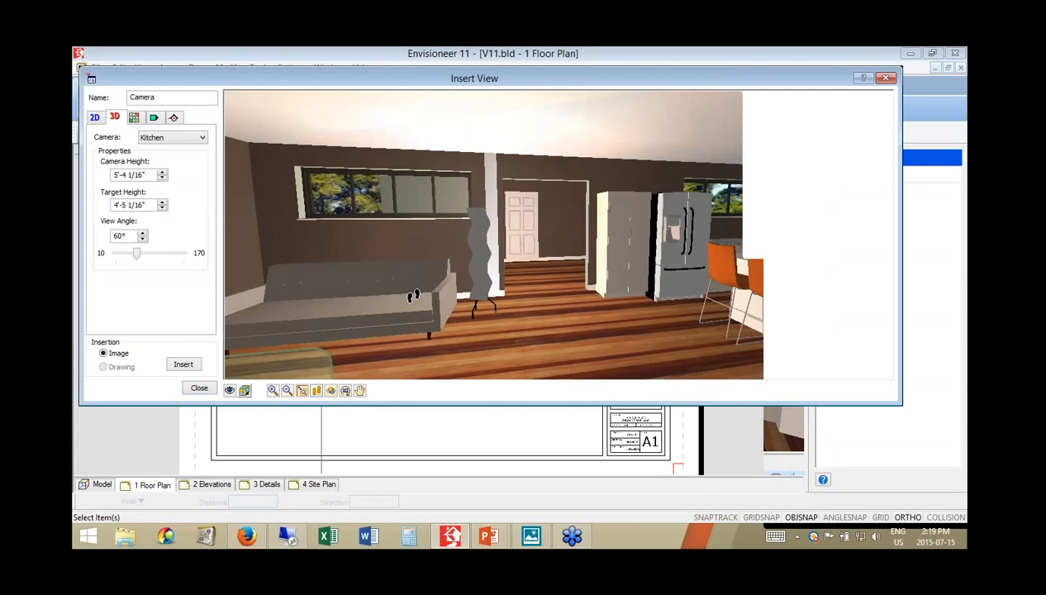
pyautogui.moveTo(413, 296)
pyautogui.mouseDown()
pyautogui.moveTo(383, 305)
pyautogui.moveTo(405, 298)
pyautogui.mouseUp()
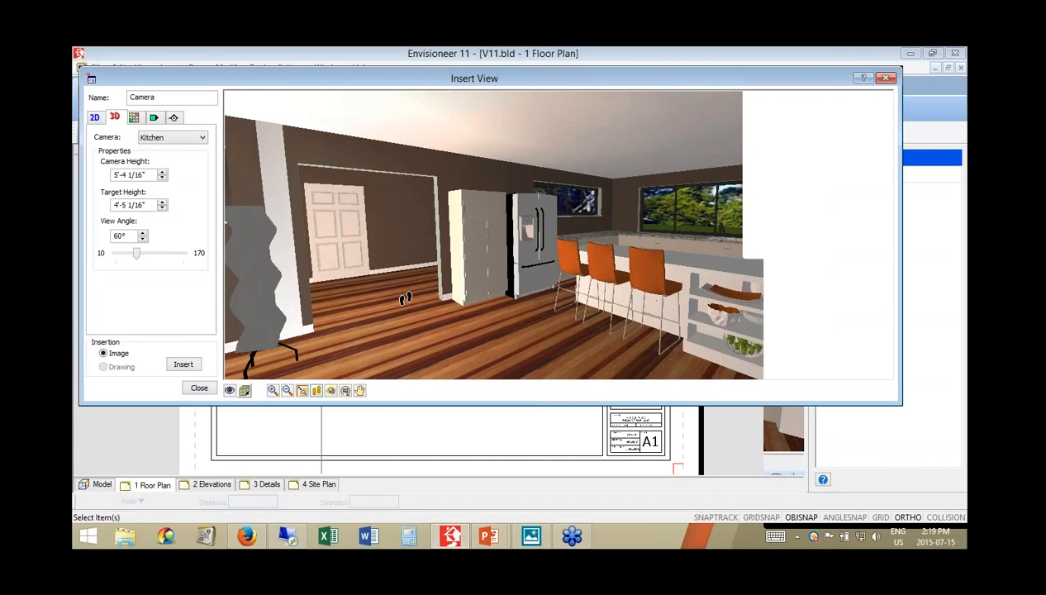
pyautogui.click(183, 364)
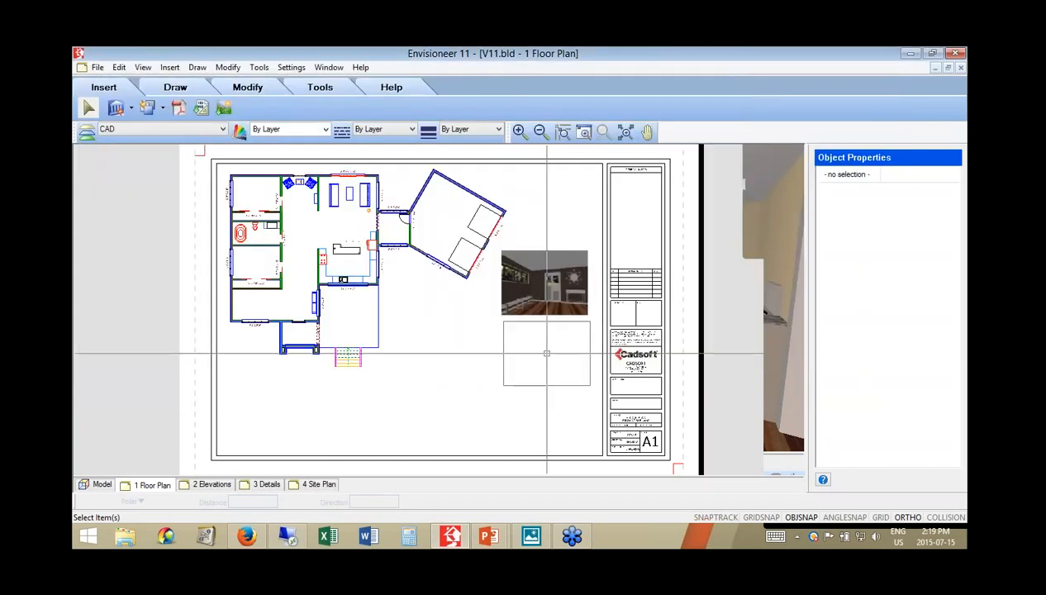
pyautogui.click(545, 352)
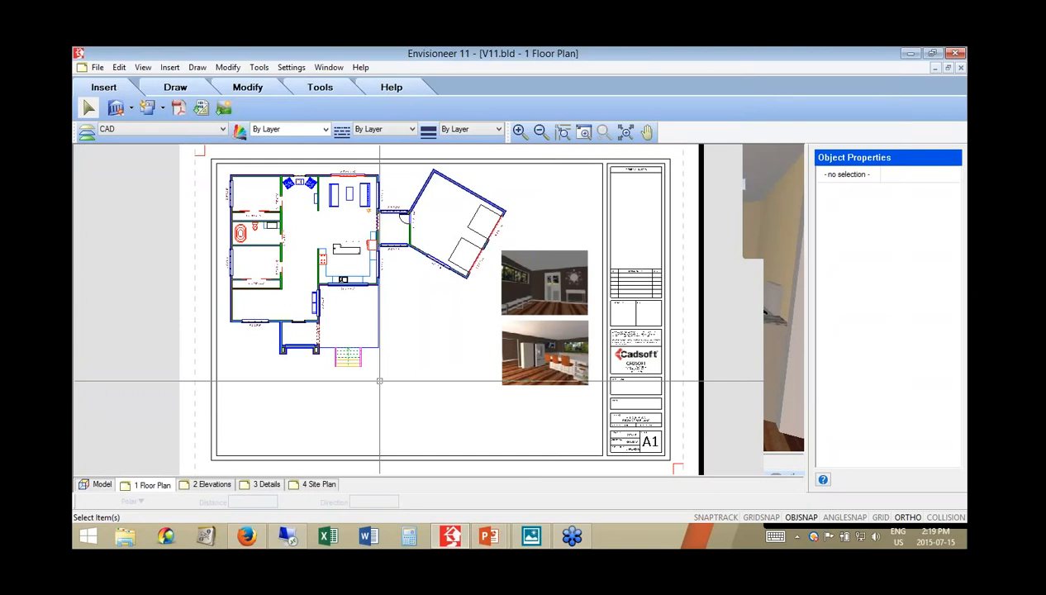
# Step: Define a 3D SmartView from the Front Entrance camera and insert it as an image directly below the kitchen view
pyautogui.click(131, 108)
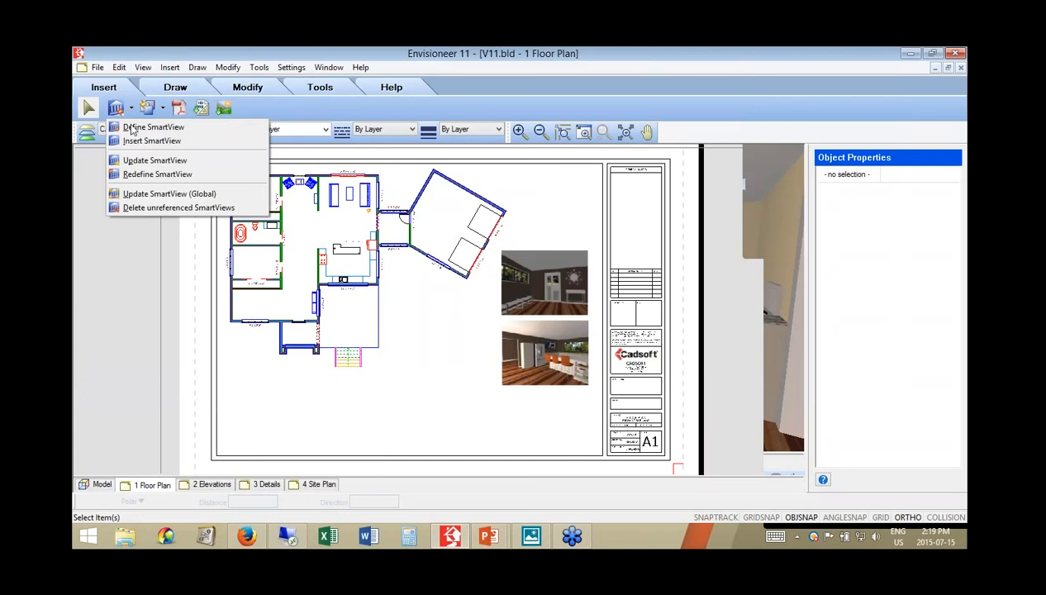
pyautogui.click(130, 127)
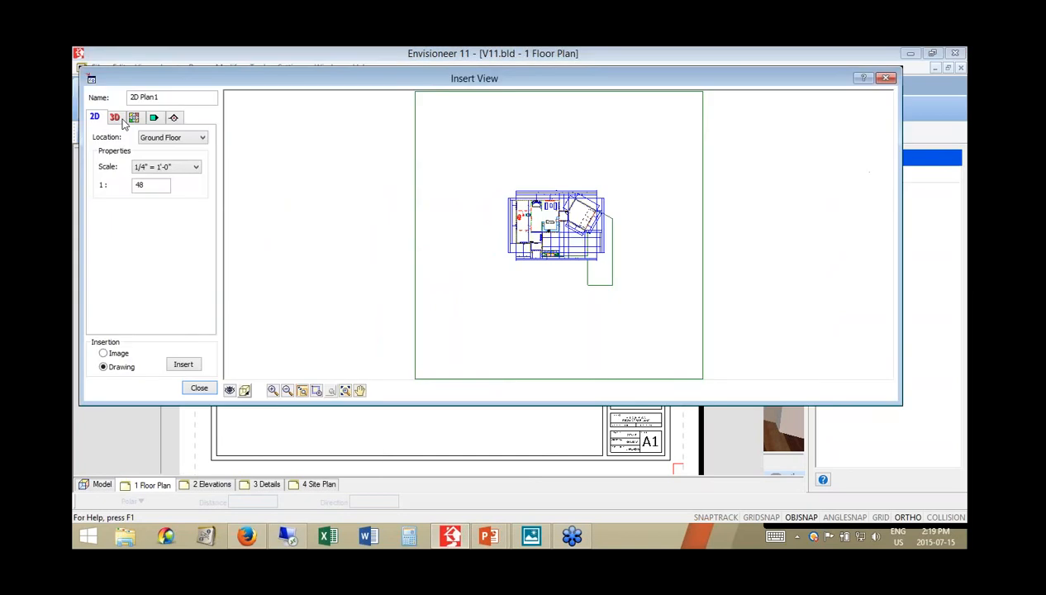
pyautogui.click(114, 117)
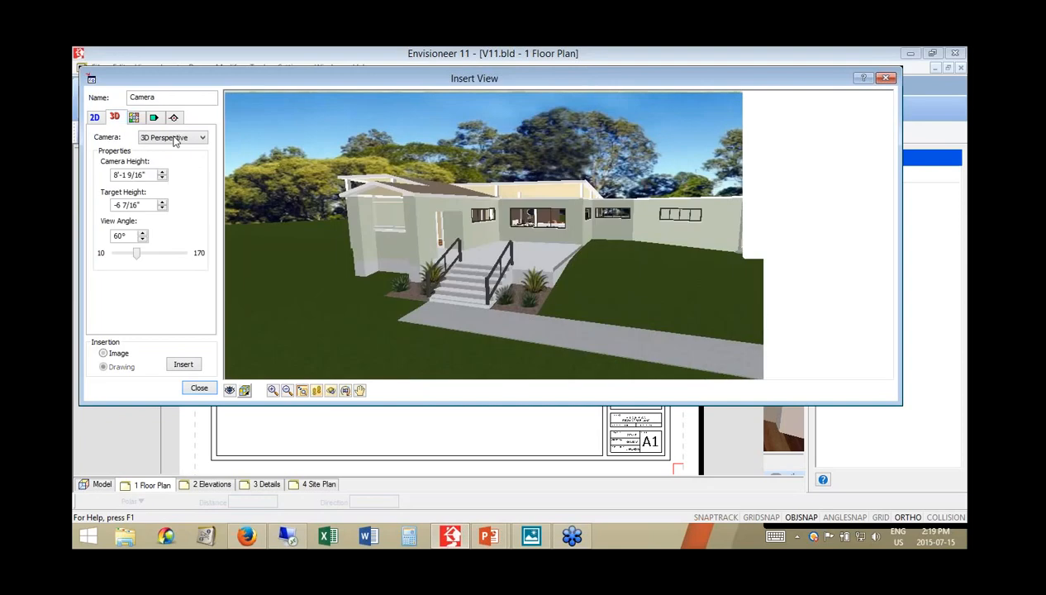
pyautogui.click(174, 140)
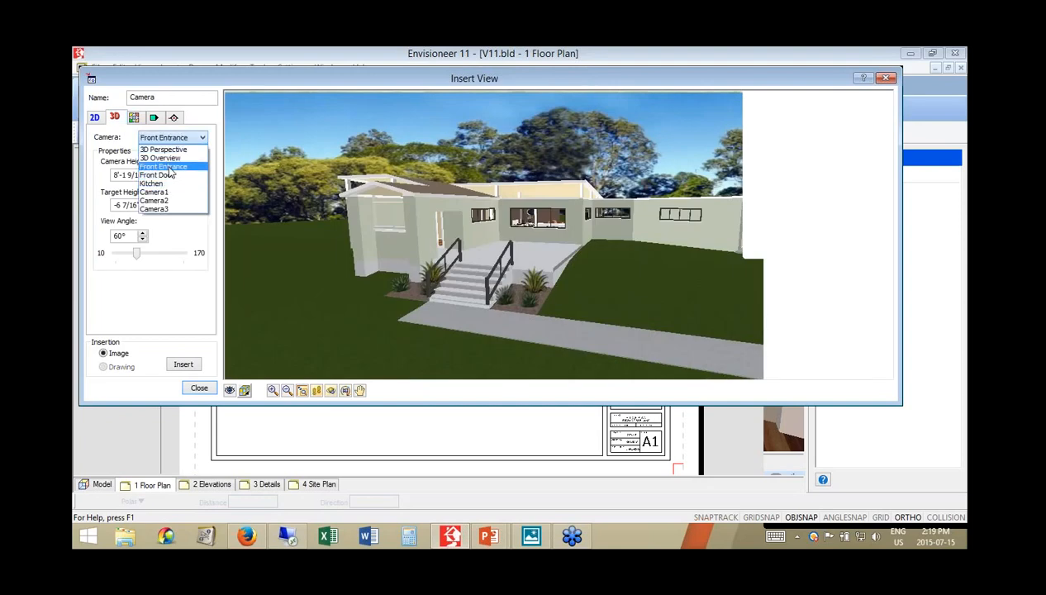
pyautogui.click(169, 167)
pyautogui.click(181, 366)
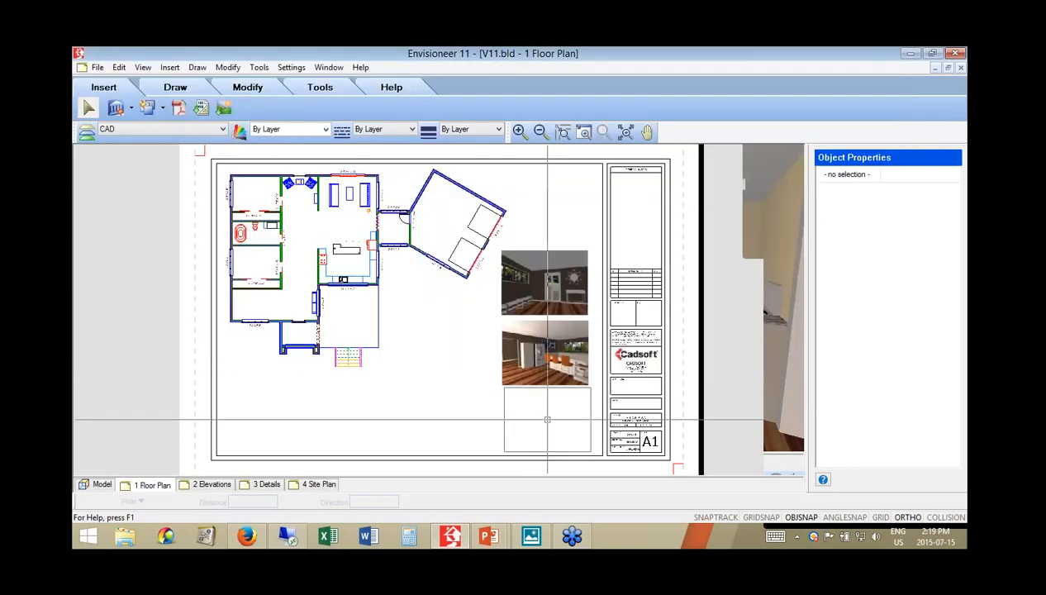
pyautogui.click(545, 419)
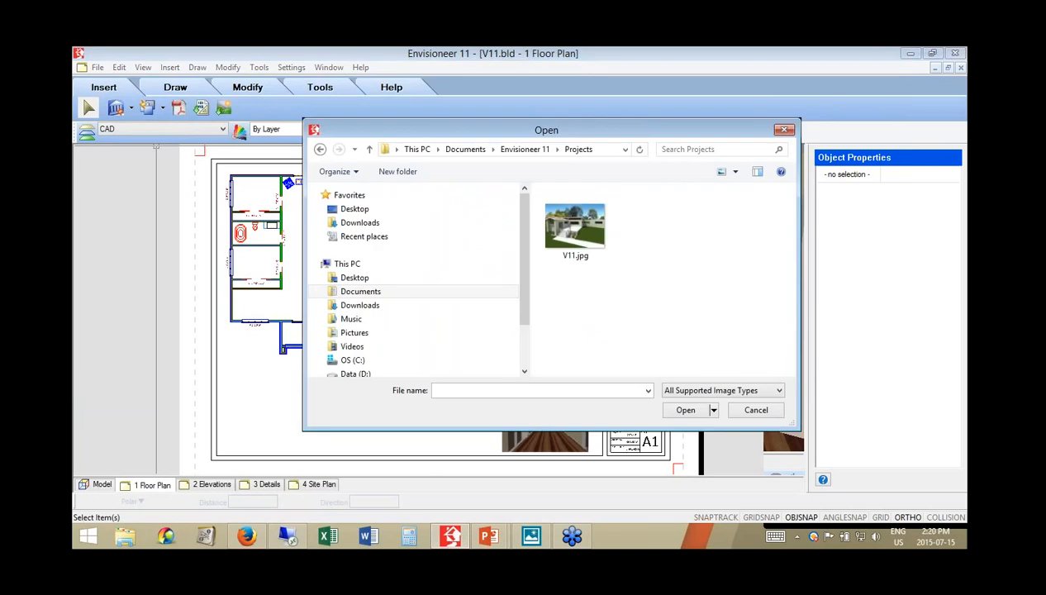
# Step: Select V11.jpg from the Projects folder for image import and set its dimming to 0%
pyautogui.click(576, 223)
pyautogui.click(685, 410)
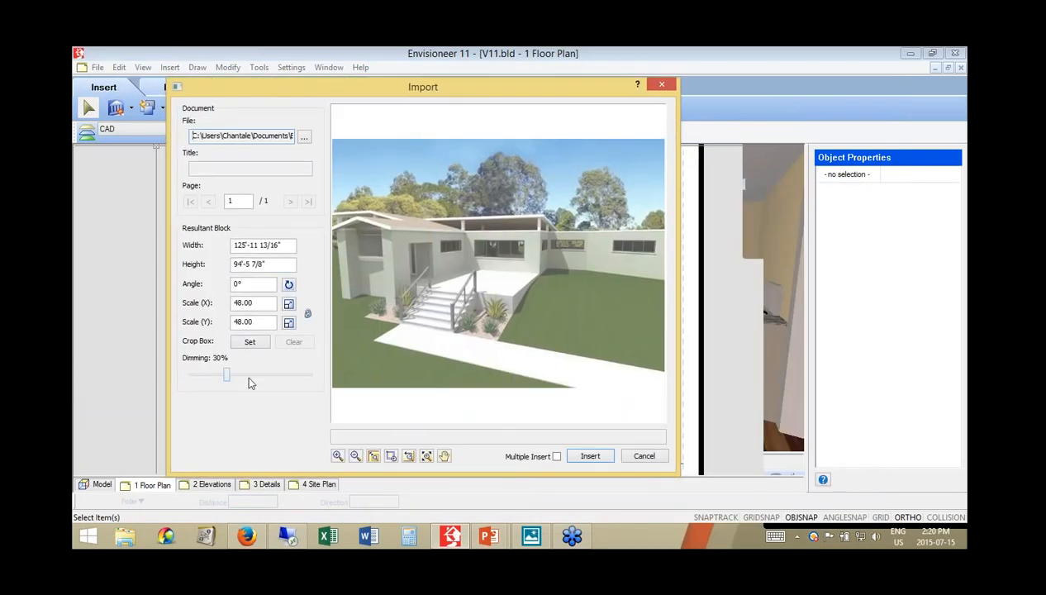
pyautogui.moveTo(248, 378); pyautogui.dragTo(260, 376)
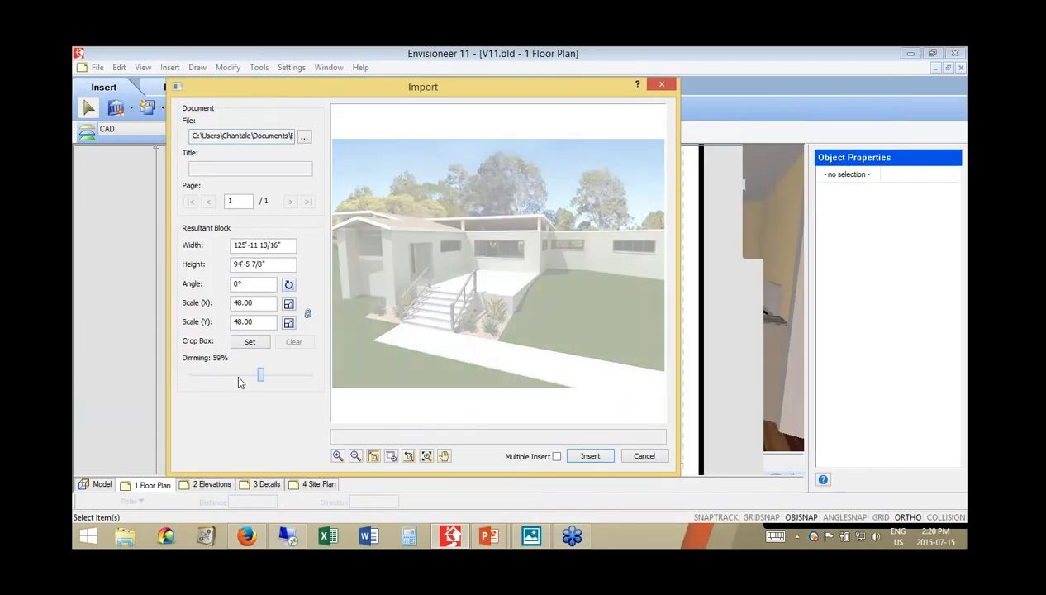
pyautogui.click(238, 377)
pyautogui.click(262, 378)
pyautogui.click(186, 380)
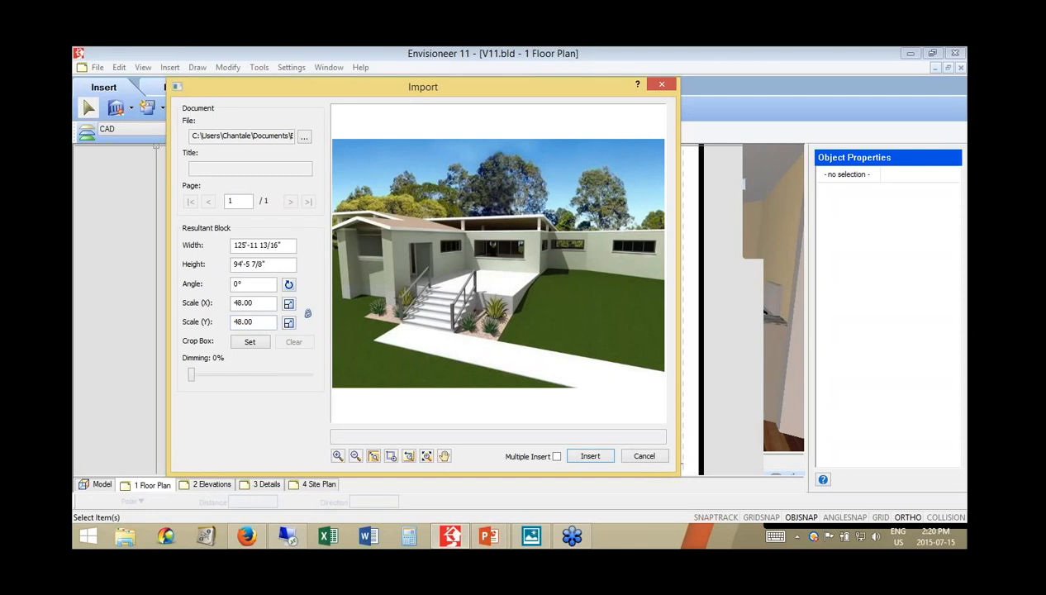
# Step: Set the imported image's scale to 12 and place it below the floor plan, beside the stacked camera views
pyautogui.doubleClick(261, 303)
pyautogui.write('12')
pyautogui.press('Tab')
pyautogui.click(589, 457)
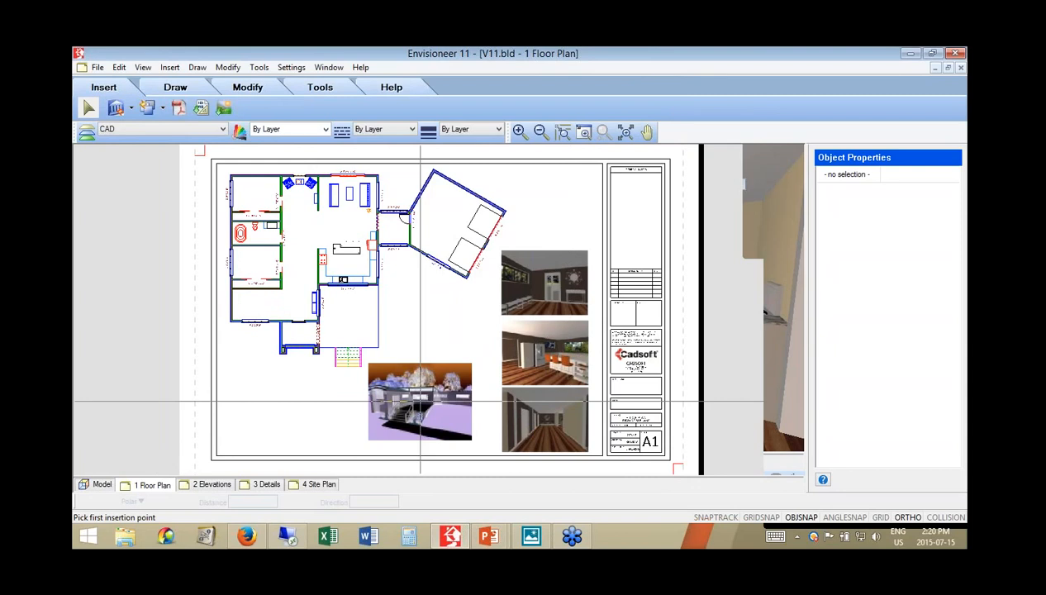
pyautogui.click(435, 408)
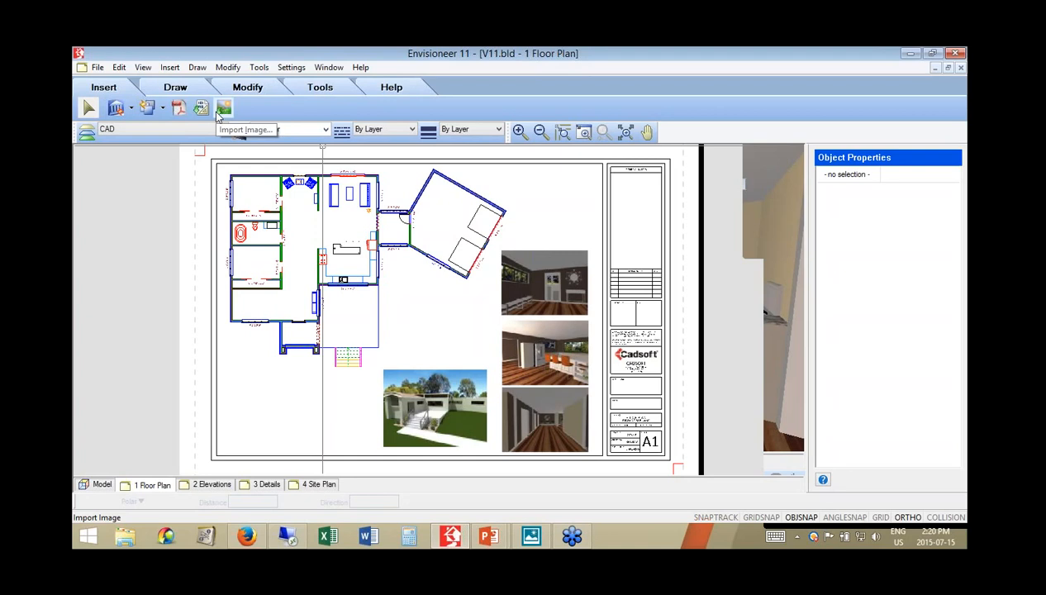
# Step: Create a sheet text in the Notes style reading PROPOSED FLOOR PLAN
pyautogui.click(258, 68)
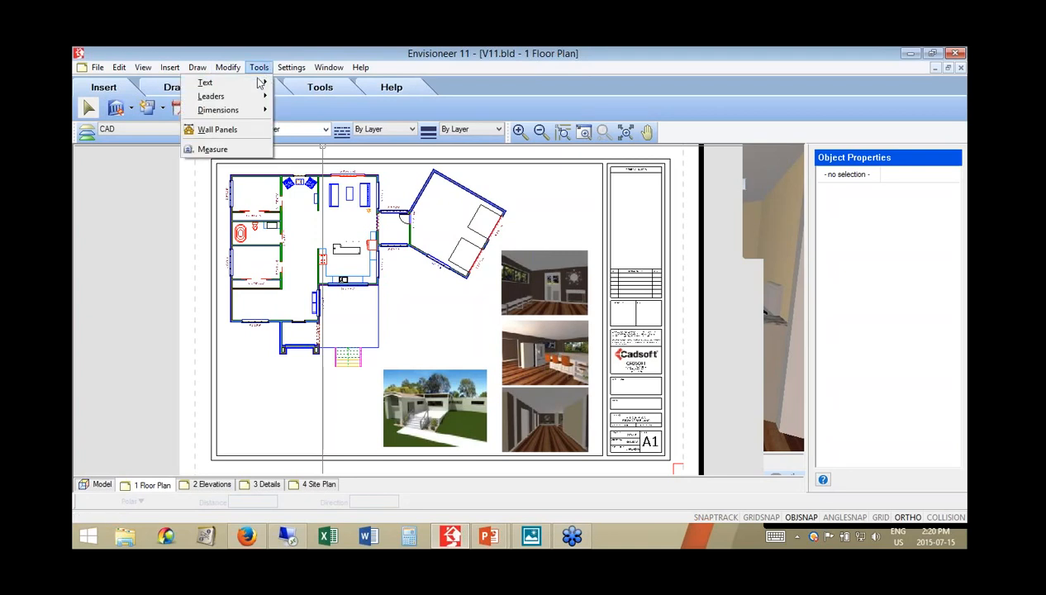
pyautogui.moveTo(248, 83)
pyautogui.click(303, 83)
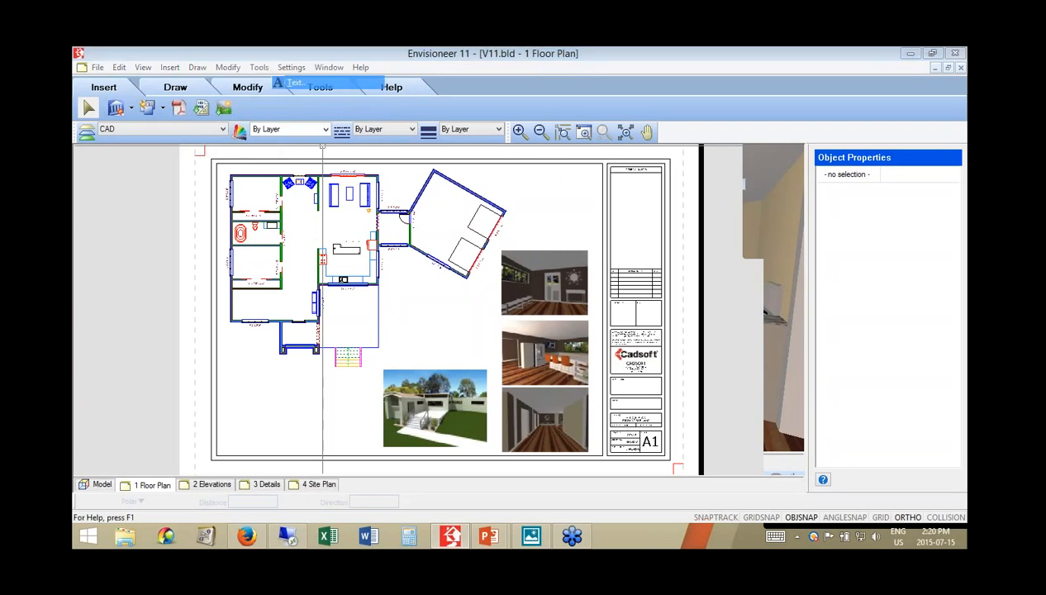
pyautogui.click(364, 181)
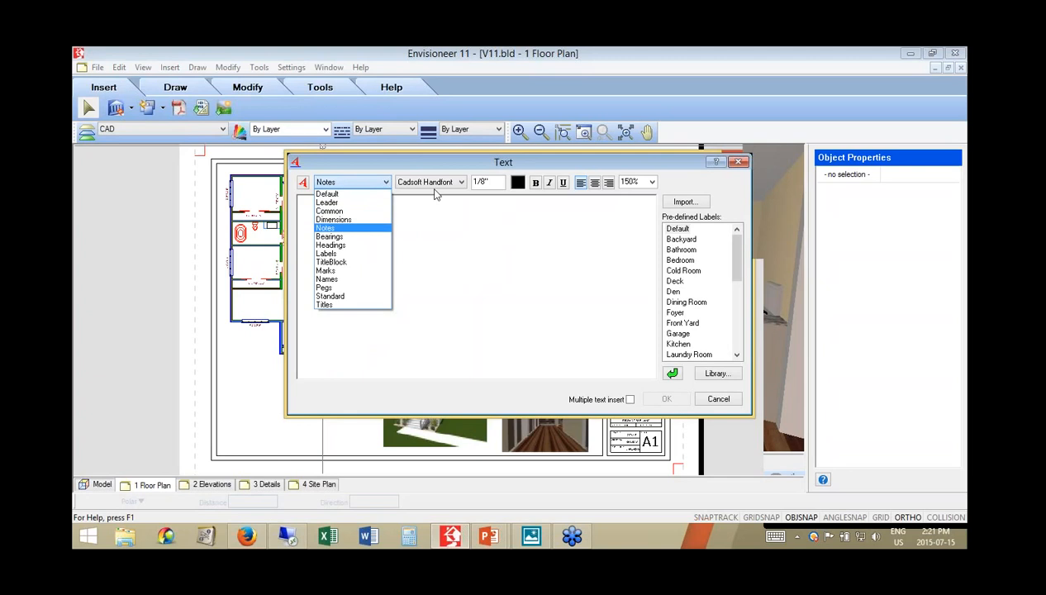
pyautogui.click(357, 228)
pyautogui.click(380, 199)
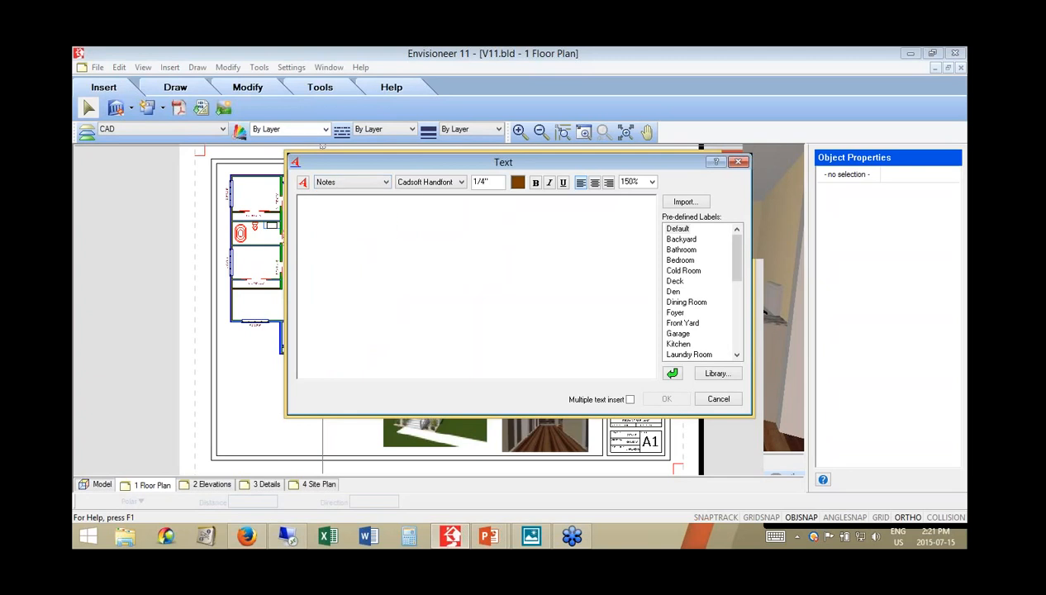
pyautogui.write('P')
pyautogui.press('BackSpace')
pyautogui.write('[R')
pyautogui.write('P')
pyautogui.press('BackSpace')
pyautogui.press('BackSpace')
pyautogui.press('BackSpace')
pyautogui.write('PROPOS')
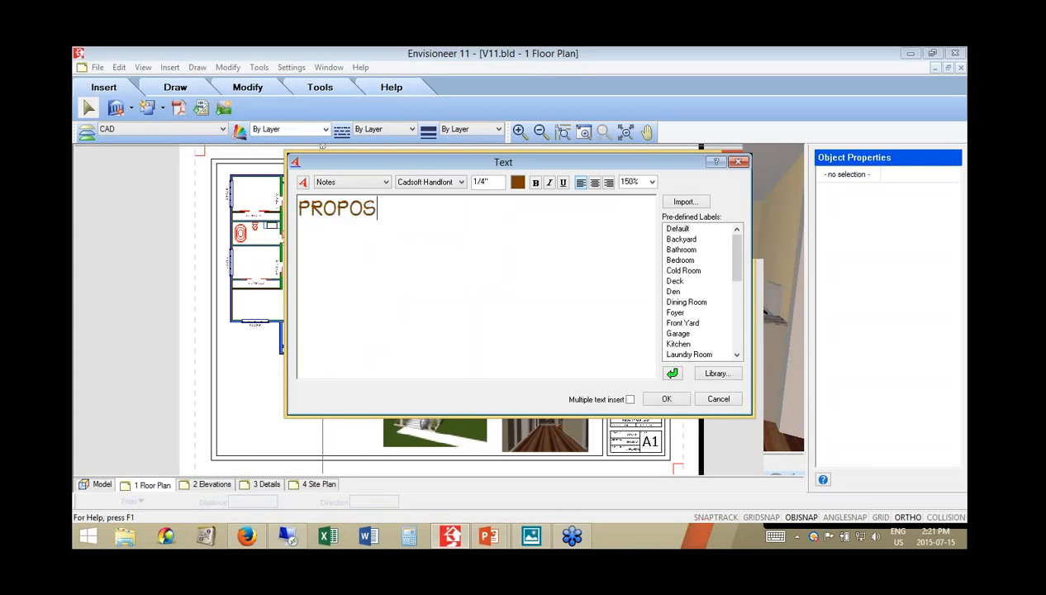
pyautogui.write('ED FLOOR PLAN')
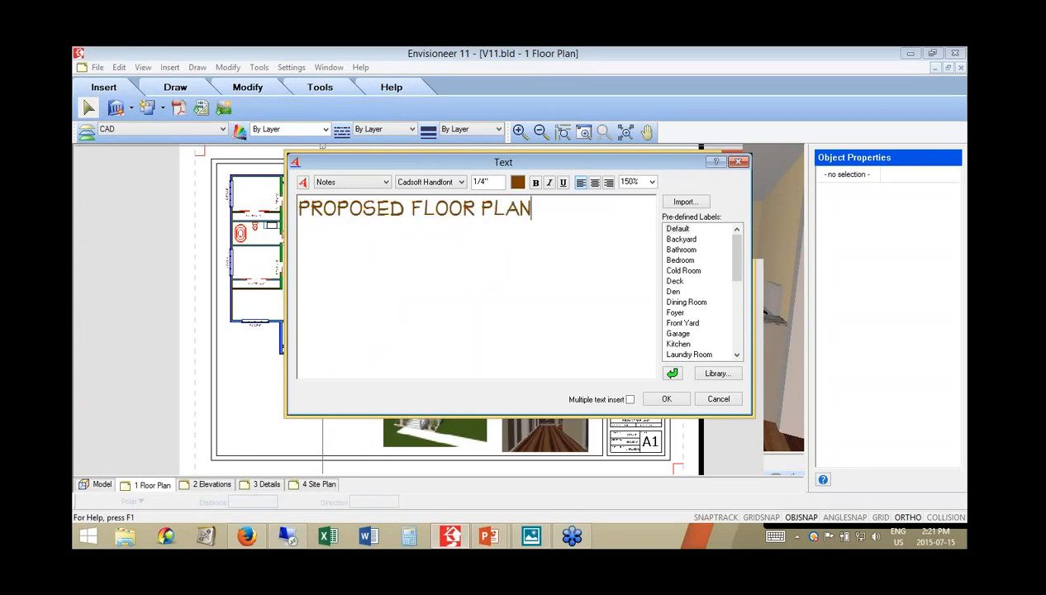
# Step: Make the PROPOSED FLOOR PLAN text bold and underlined, and place it beneath the plan's lower-left corner
pyautogui.hotkey('ctrl', 'a')
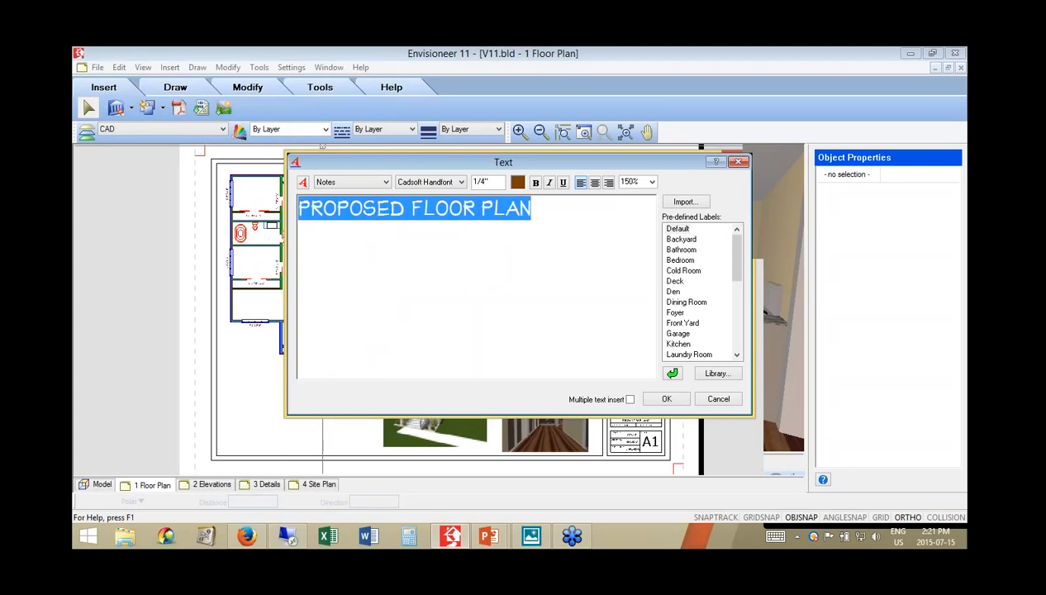
pyautogui.click(536, 183)
pyautogui.click(563, 183)
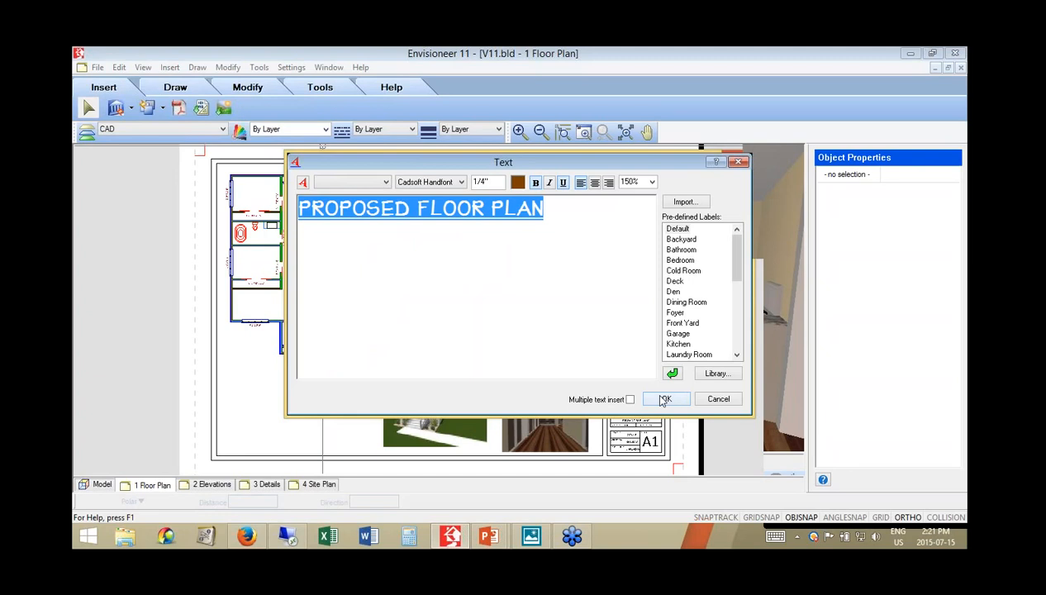
pyautogui.click(665, 399)
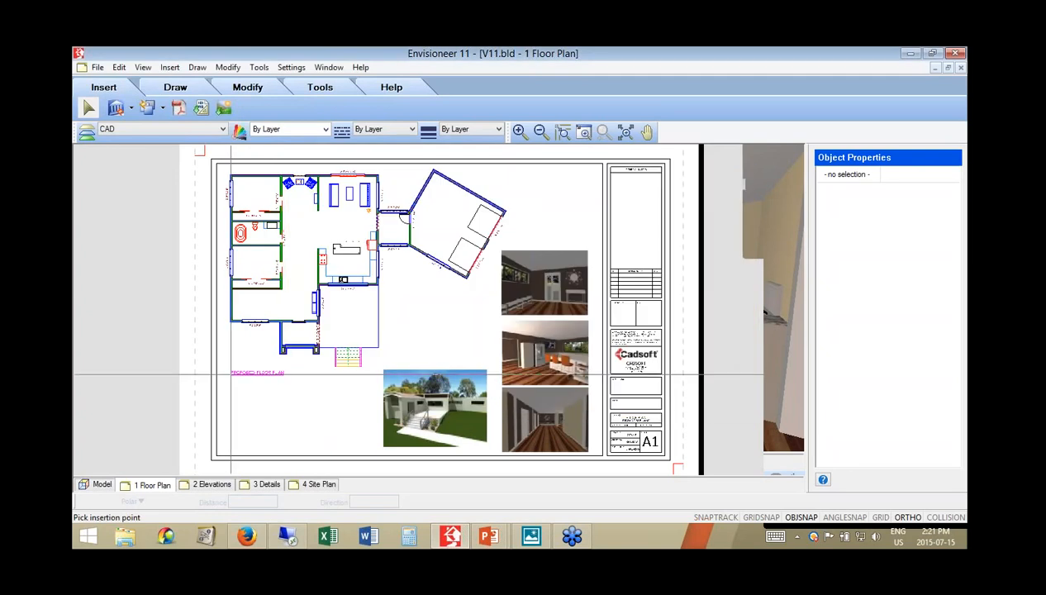
pyautogui.click(240, 372)
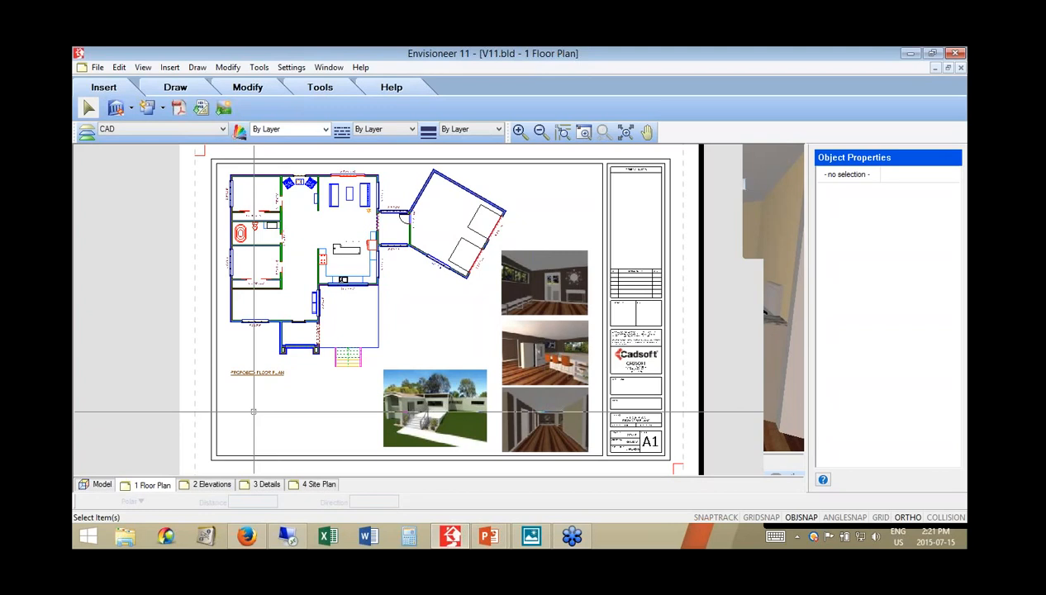
# Step: Open the 2 Elevations sheet
pyautogui.click(210, 485)
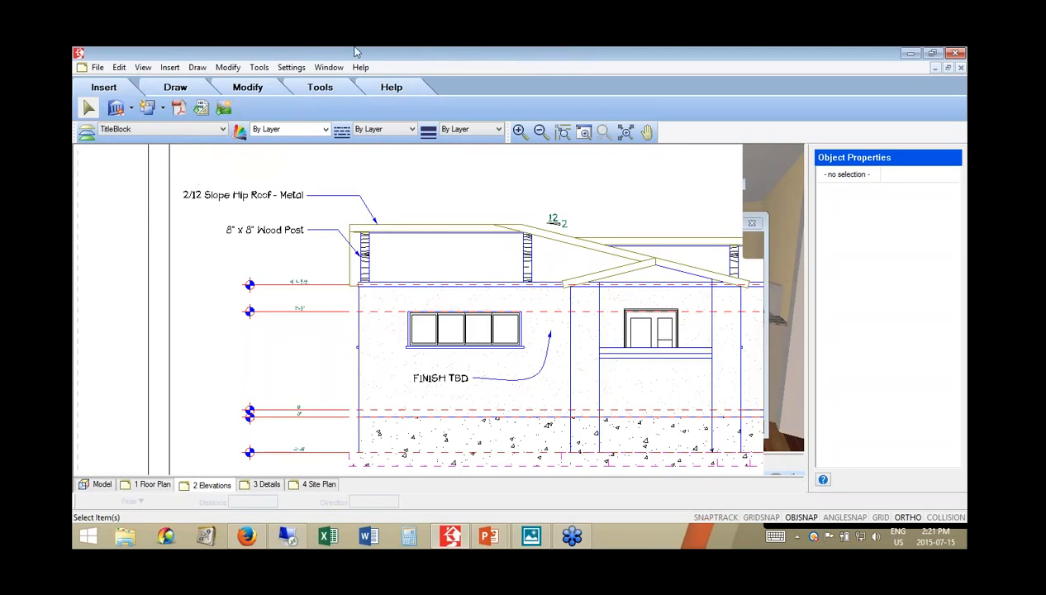
# Step: Start defining a SmartView for the 2 Elevations sheet and preview the model's elevation at 1/4" = 1'-0" scale
pyautogui.click(626, 132)
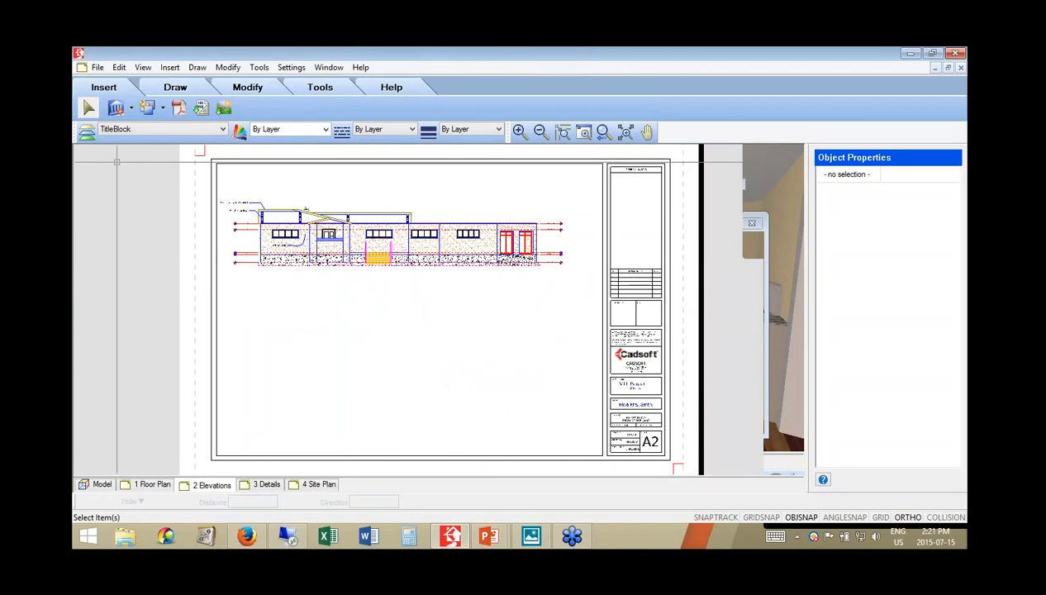
pyautogui.click(130, 108)
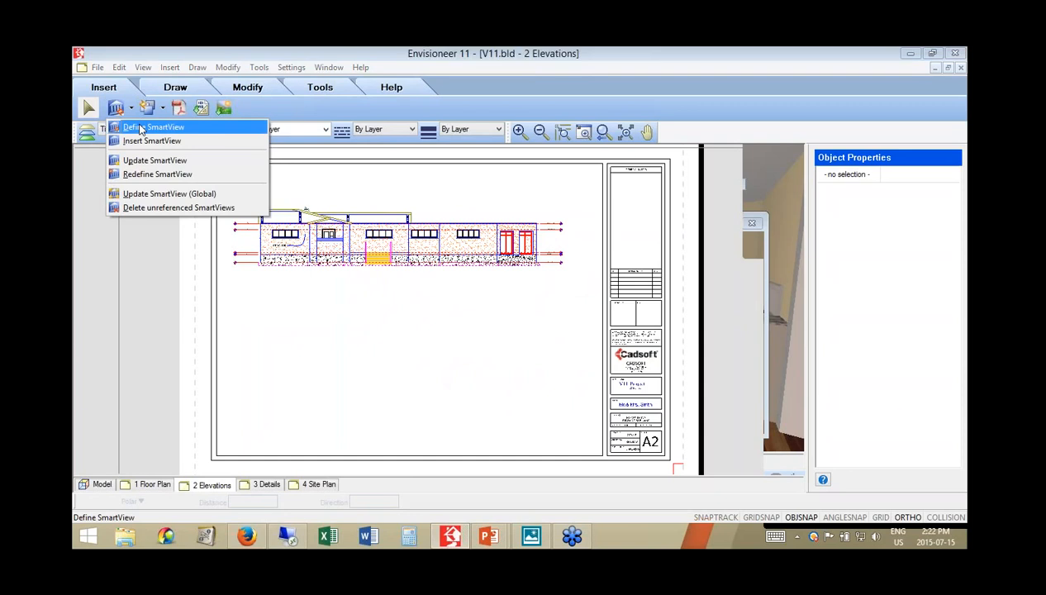
pyautogui.click(141, 129)
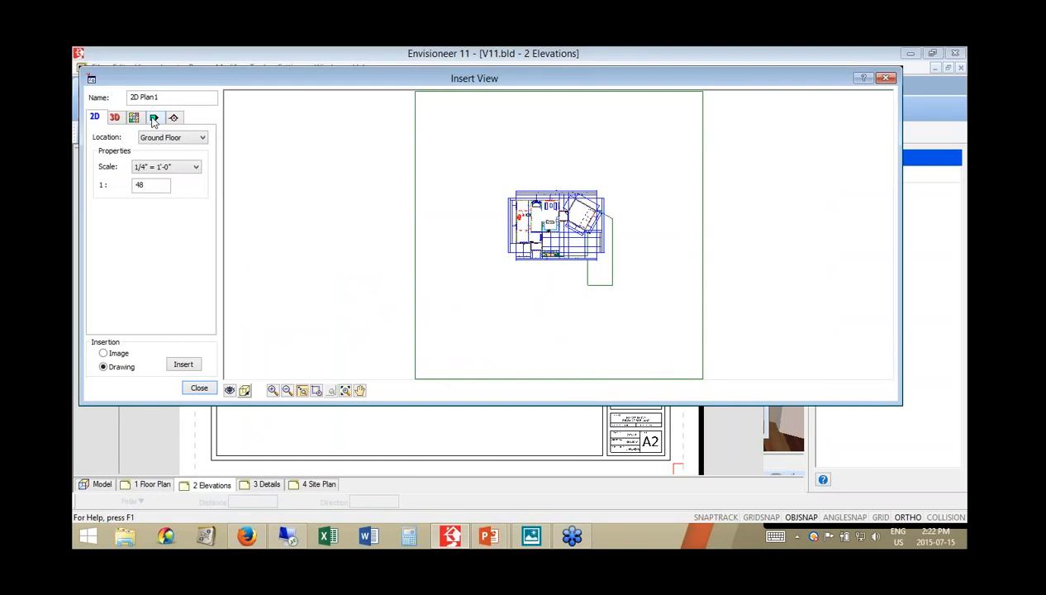
pyautogui.click(154, 118)
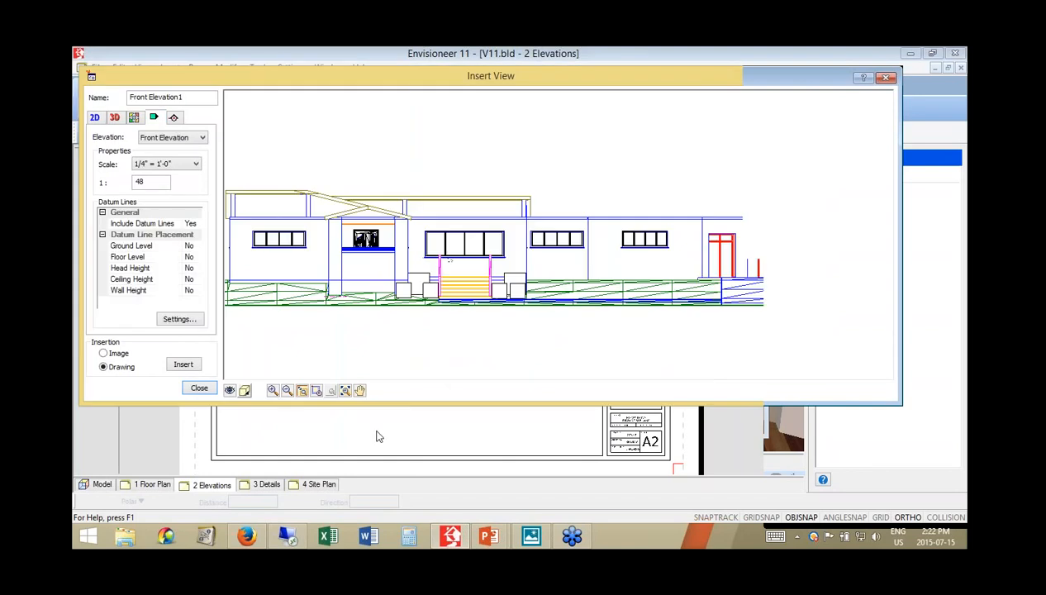
pyautogui.click(289, 393)
pyautogui.click(289, 393)
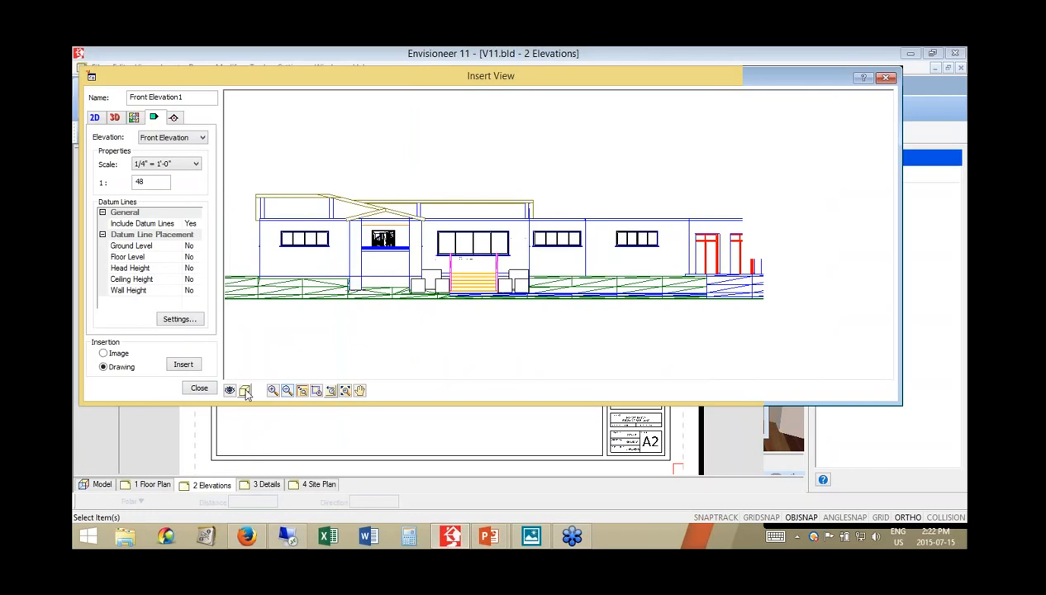
# Step: Filter the terrain, plants, paths and fills out of the elevation view
pyautogui.click(230, 391)
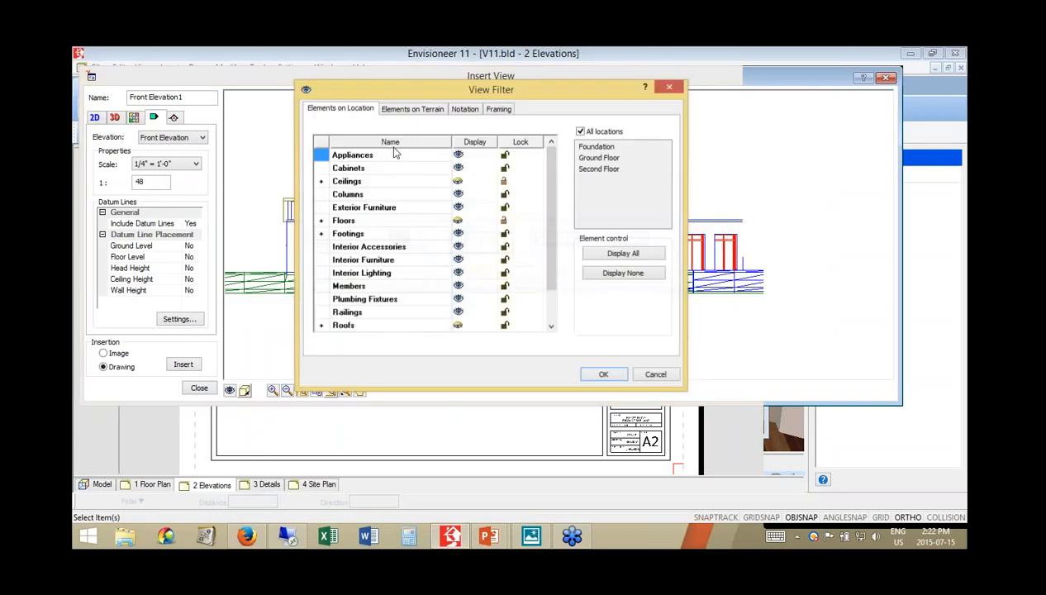
pyautogui.click(417, 110)
pyautogui.click(458, 195)
pyautogui.click(459, 182)
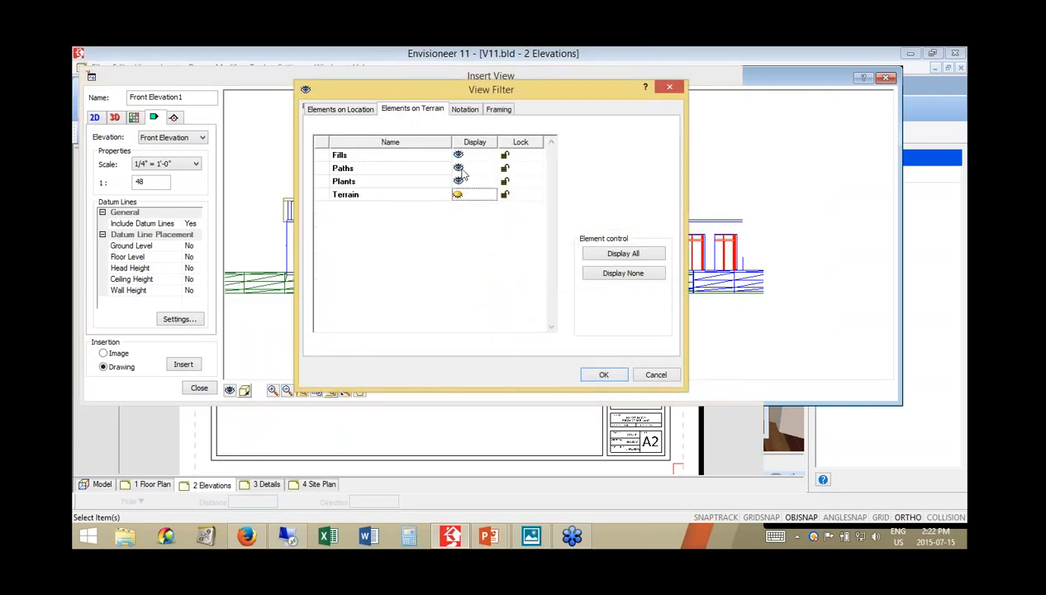
pyautogui.click(461, 169)
pyautogui.click(457, 155)
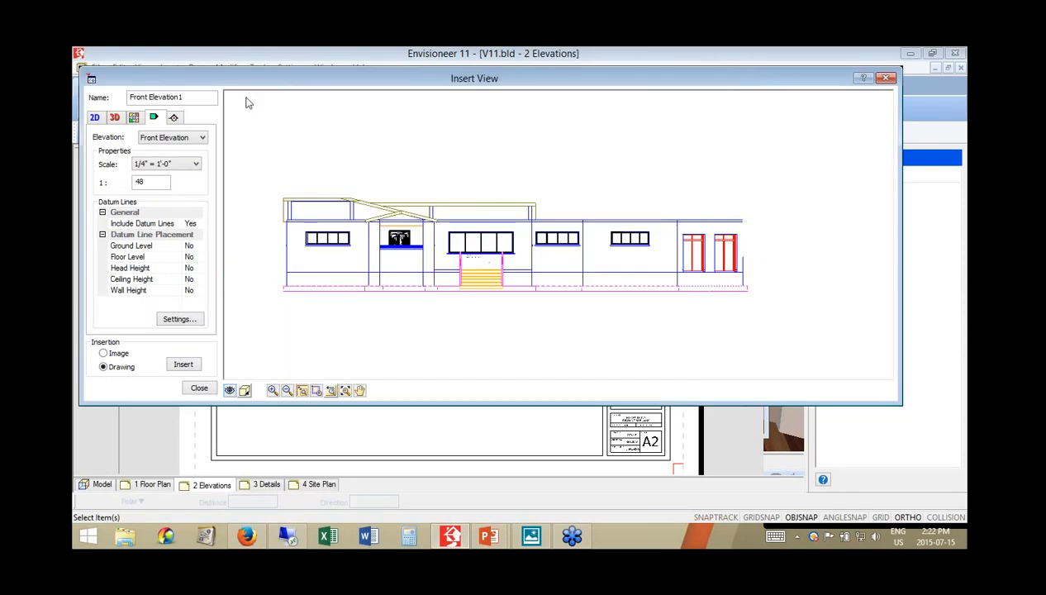
# Step: Switch the SmartView to the Rear Elevation and reposition its window over the sheet
pyautogui.click(188, 140)
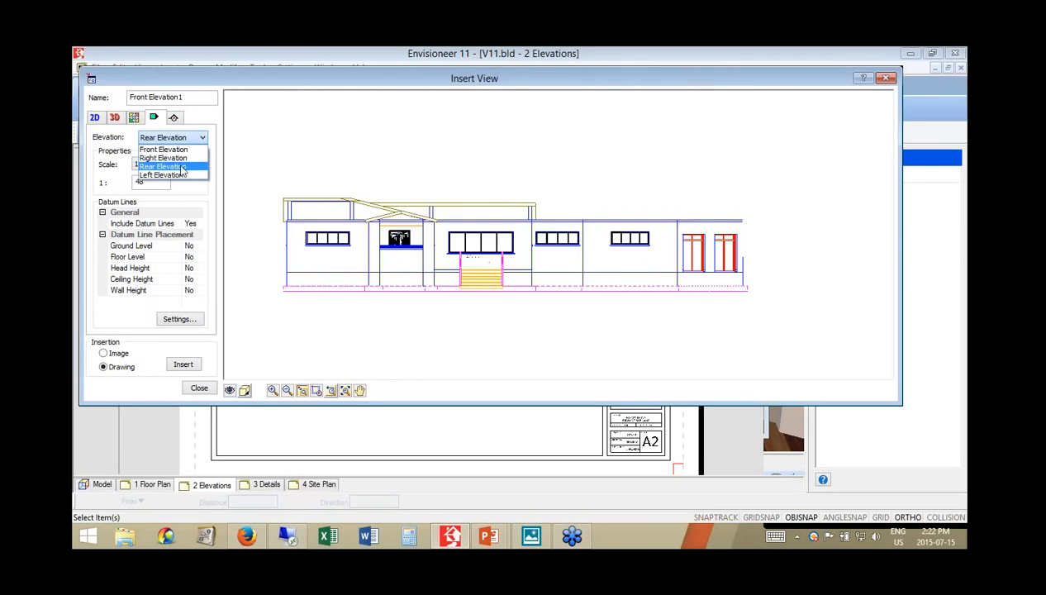
pyautogui.click(183, 167)
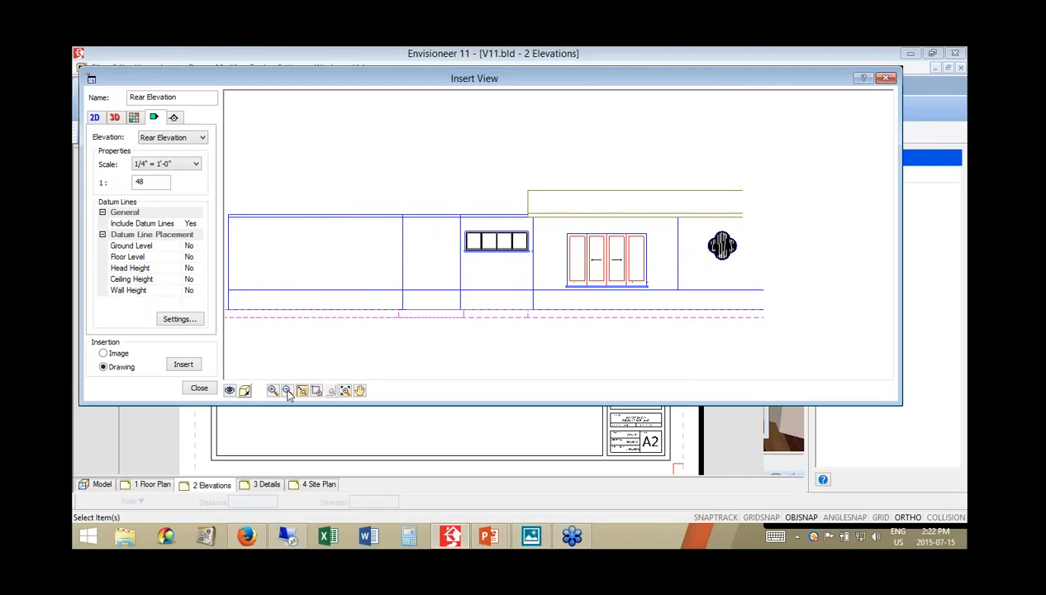
pyautogui.click(287, 390)
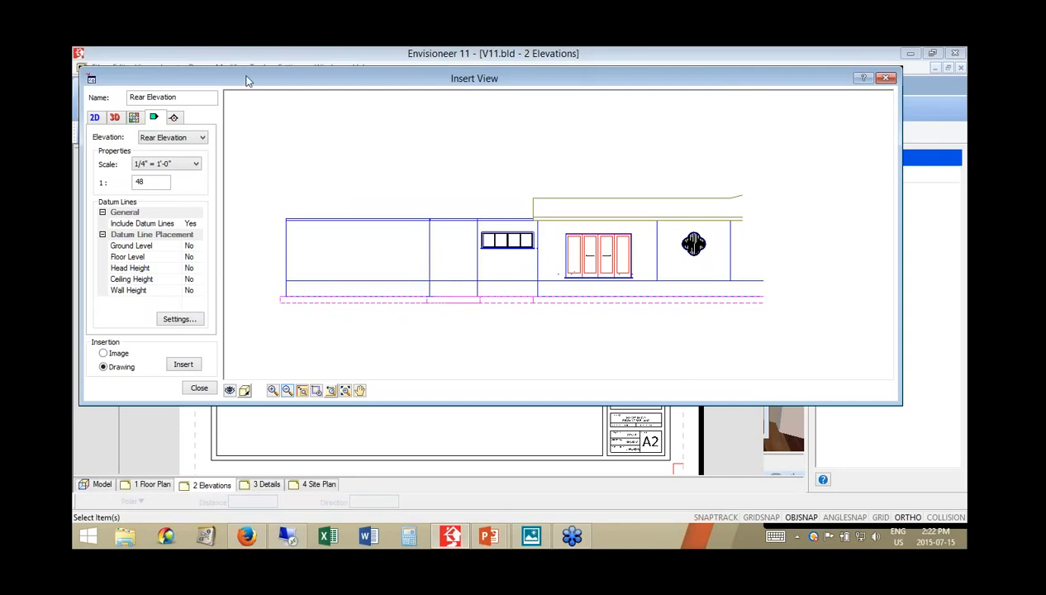
pyautogui.moveTo(475, 79); pyautogui.dragTo(821, 130)
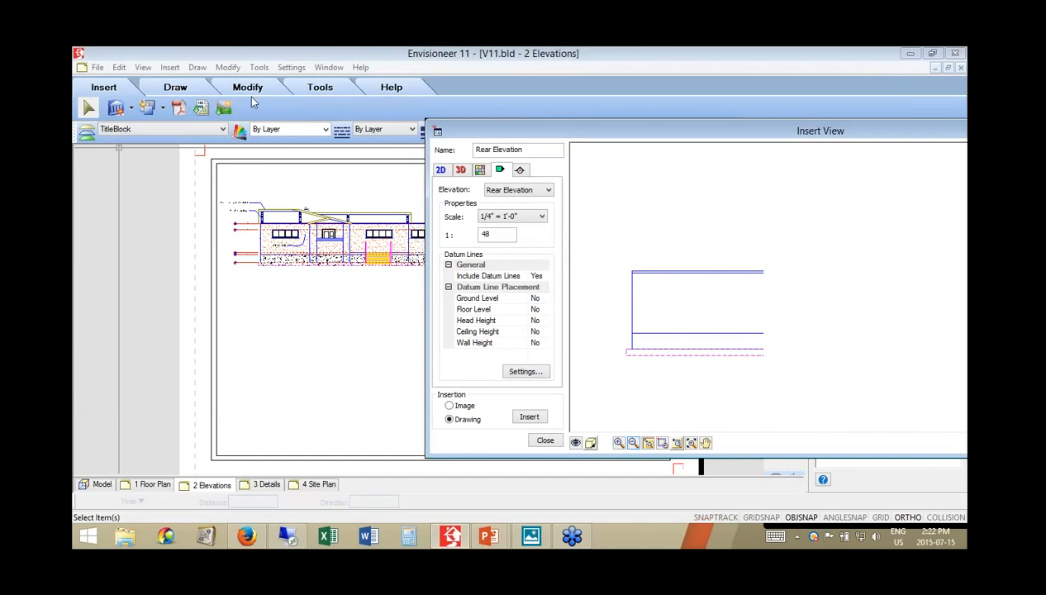
pyautogui.moveTo(254, 103); pyautogui.dragTo(186, 100)
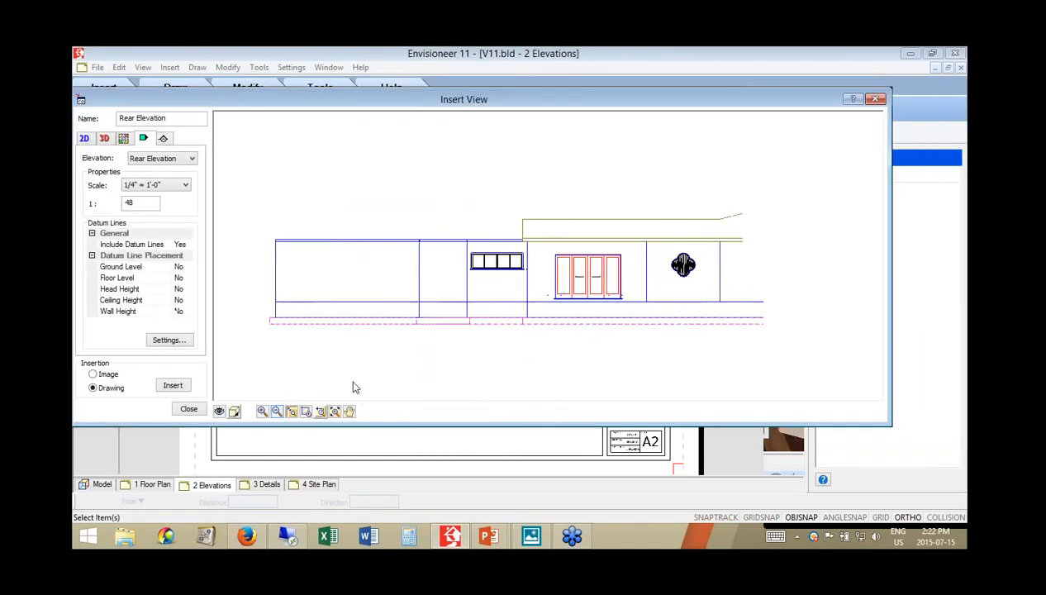
# Step: Give the rear elevation a patterned display and insert it as a drawing beneath the front elevation, aligned with it
pyautogui.click(234, 411)
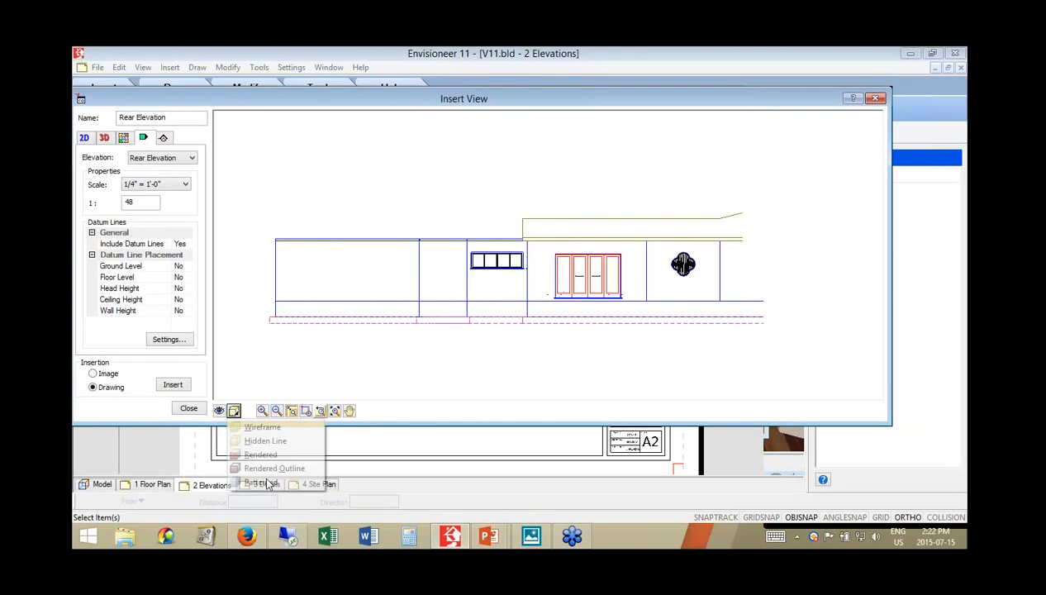
pyautogui.click(267, 483)
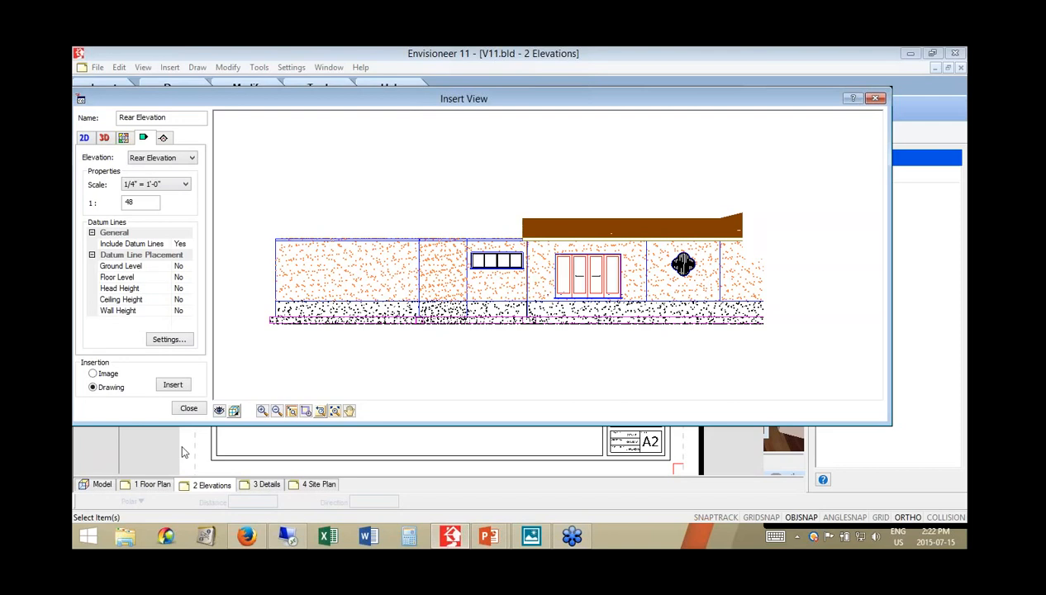
pyautogui.click(175, 385)
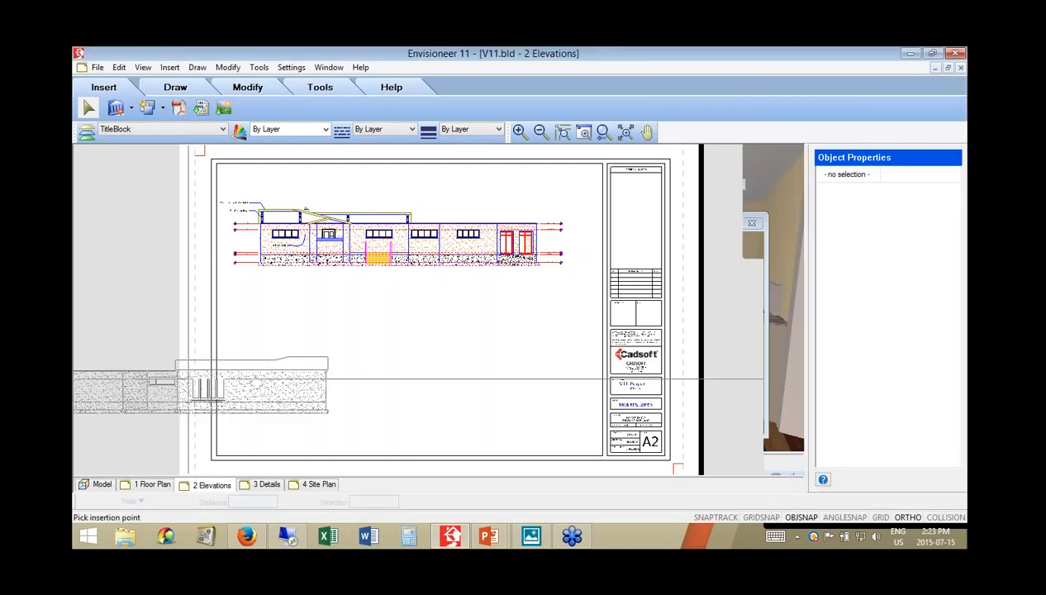
pyautogui.click(400, 321)
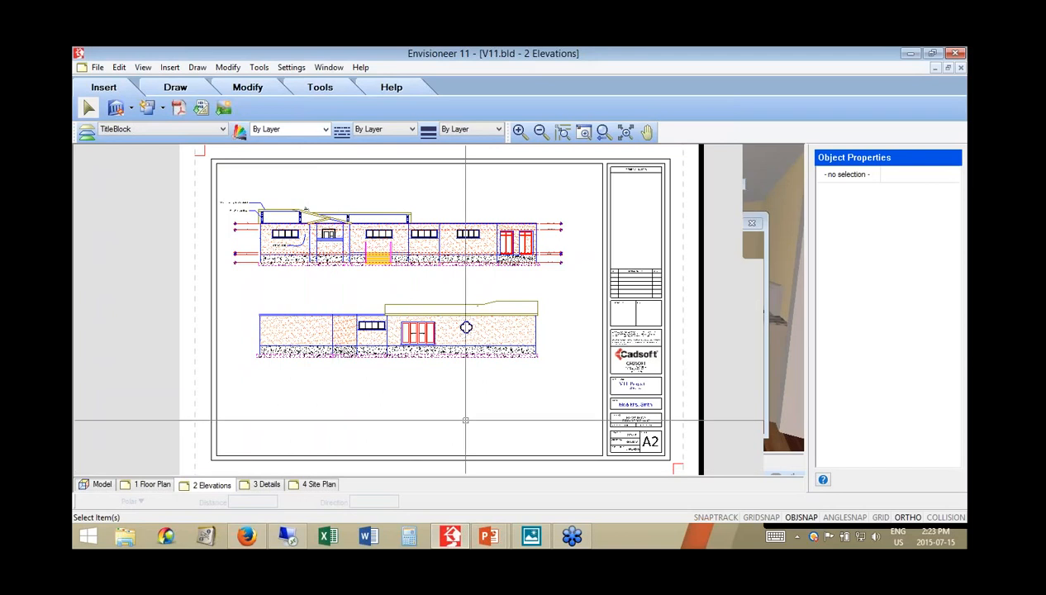
# Step: Switch to Firefox and browse the kitchen and bathroom renderings in the Cadsoft gallery
pyautogui.click(252, 537)
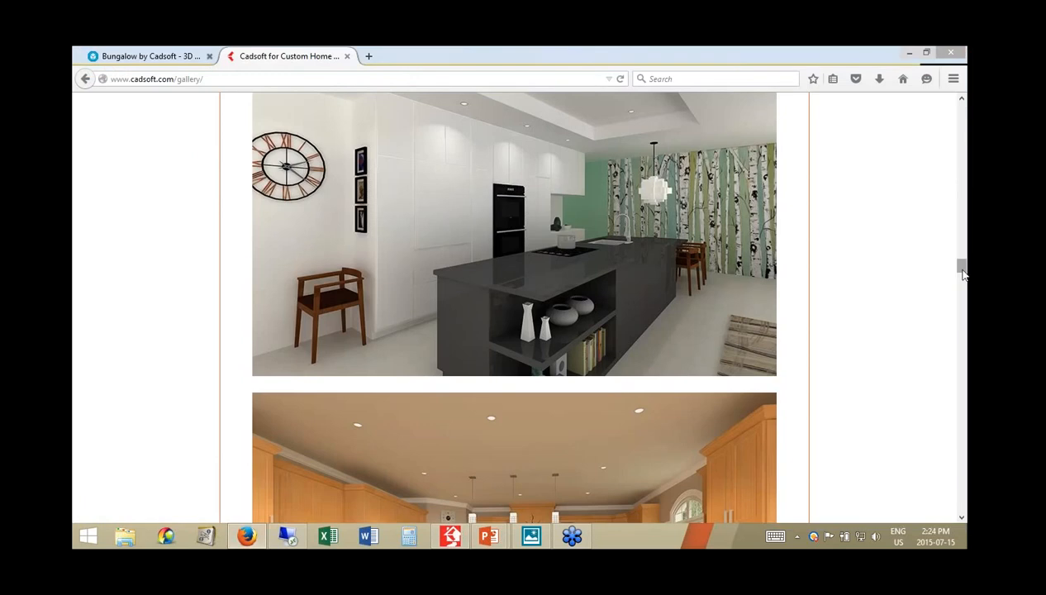
pyautogui.moveTo(962, 273); pyautogui.dragTo(962, 278)
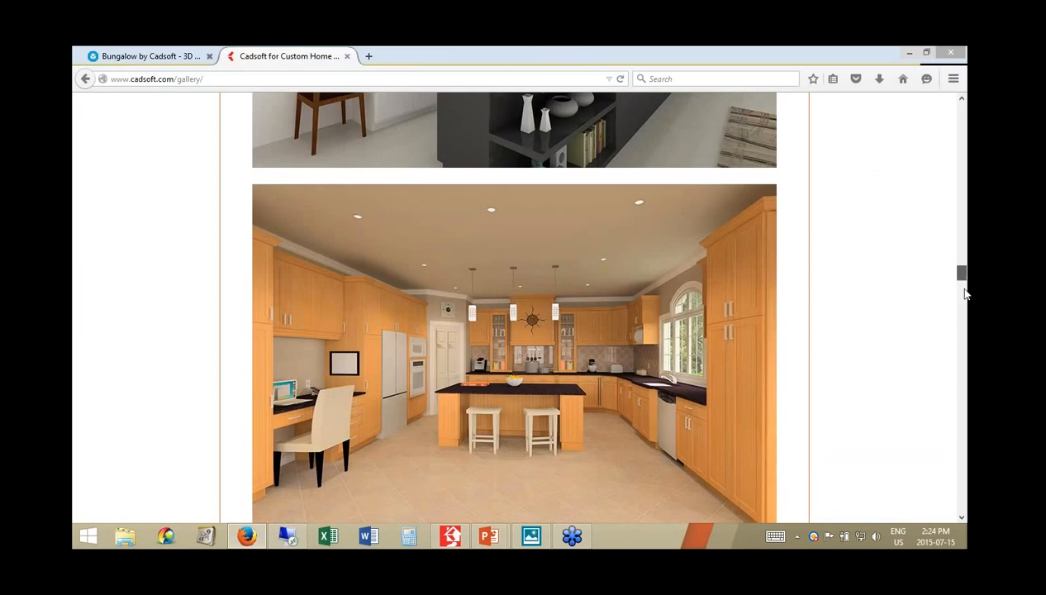
pyautogui.click(964, 293)
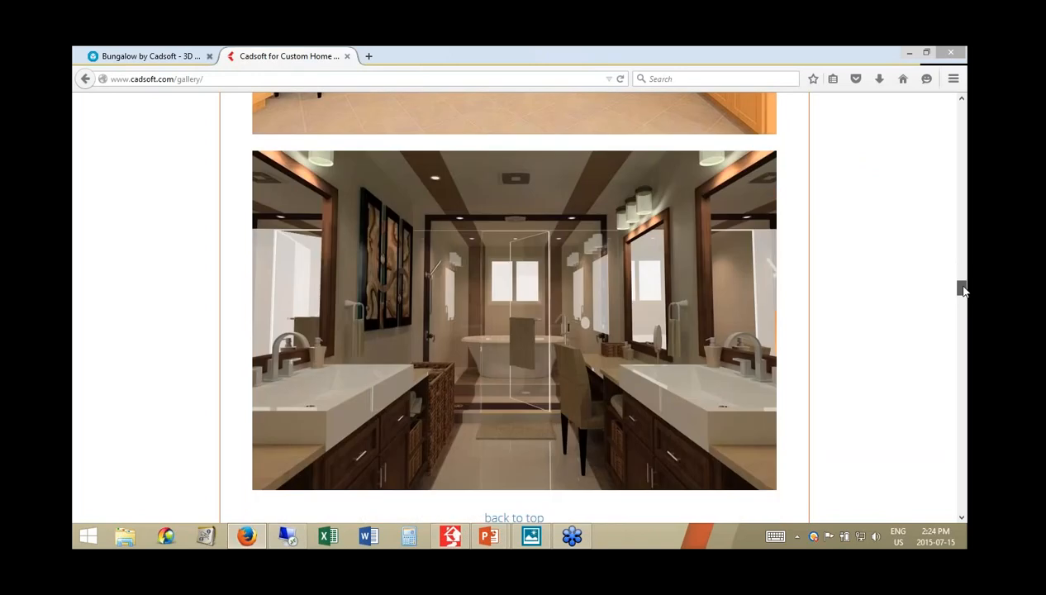
pyautogui.moveTo(963, 287); pyautogui.dragTo(957, 309)
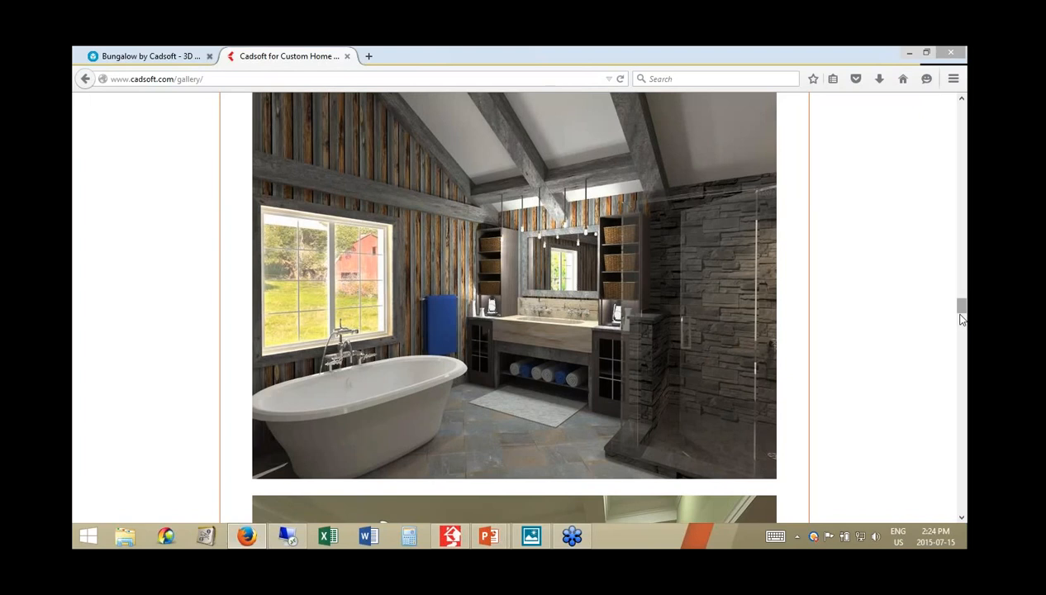
pyautogui.moveTo(961, 318); pyautogui.dragTo(960, 316)
# Step: Open the Bungalow model on Sketchfab and orbit it to examine the house exterior from several angles
pyautogui.click(121, 54)
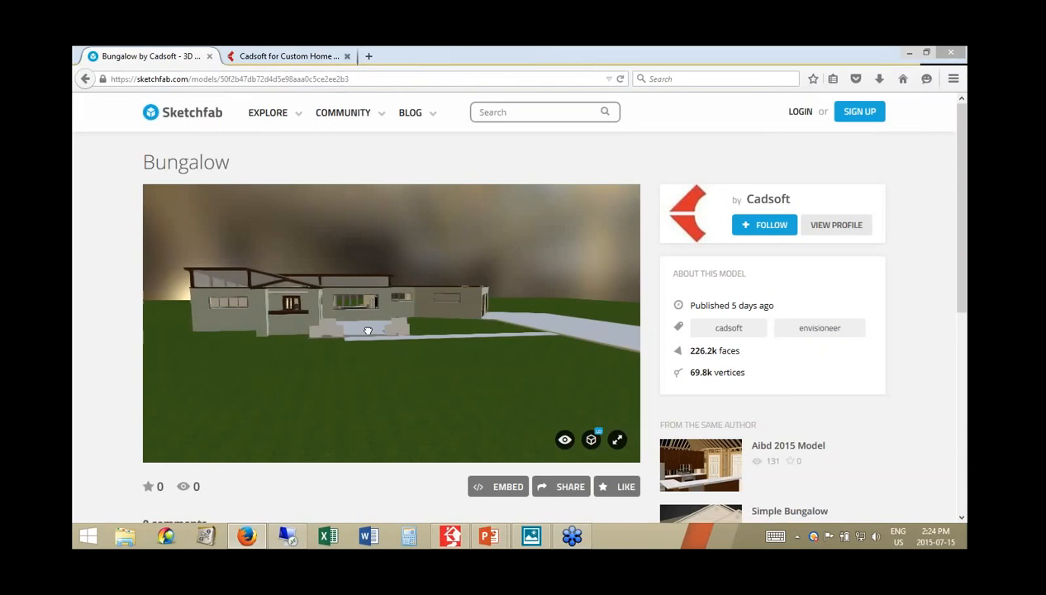
pyautogui.moveTo(368, 330)
pyautogui.mouseDown()
pyautogui.moveTo(439, 334)
pyautogui.moveTo(375, 345)
pyautogui.moveTo(339, 388)
pyautogui.moveTo(354, 349)
pyautogui.moveTo(386, 347)
pyautogui.mouseUp()
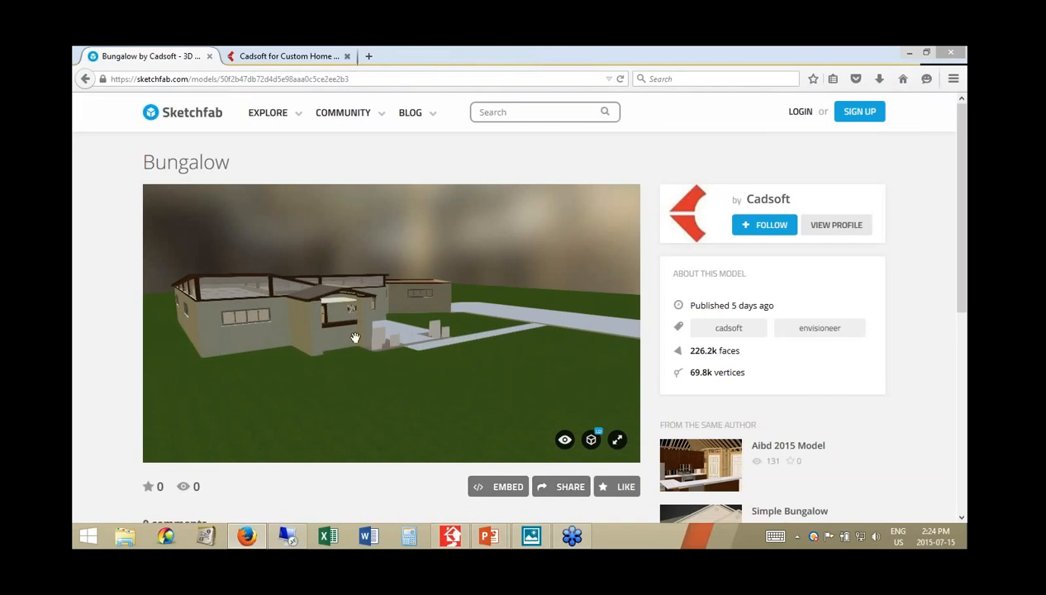
pyautogui.moveTo(355, 337); pyautogui.dragTo(289, 336)
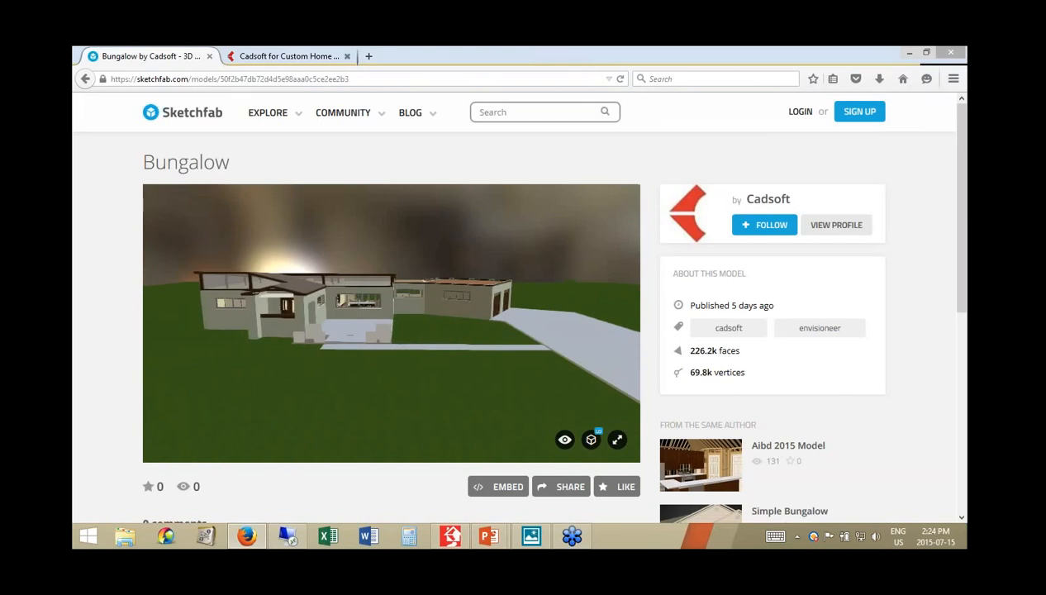
pyautogui.moveTo(353, 287); pyautogui.dragTo(340, 287)
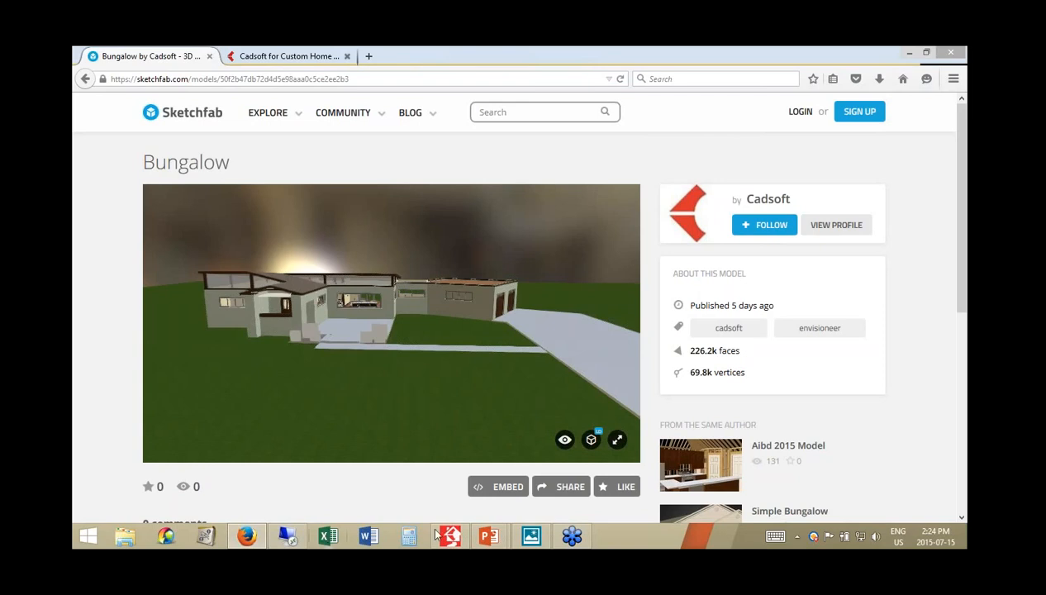
# Step: Switch back to Envisioneer, return to the building model and show it in the 3D Perspective camera view
pyautogui.moveTo(449, 536)
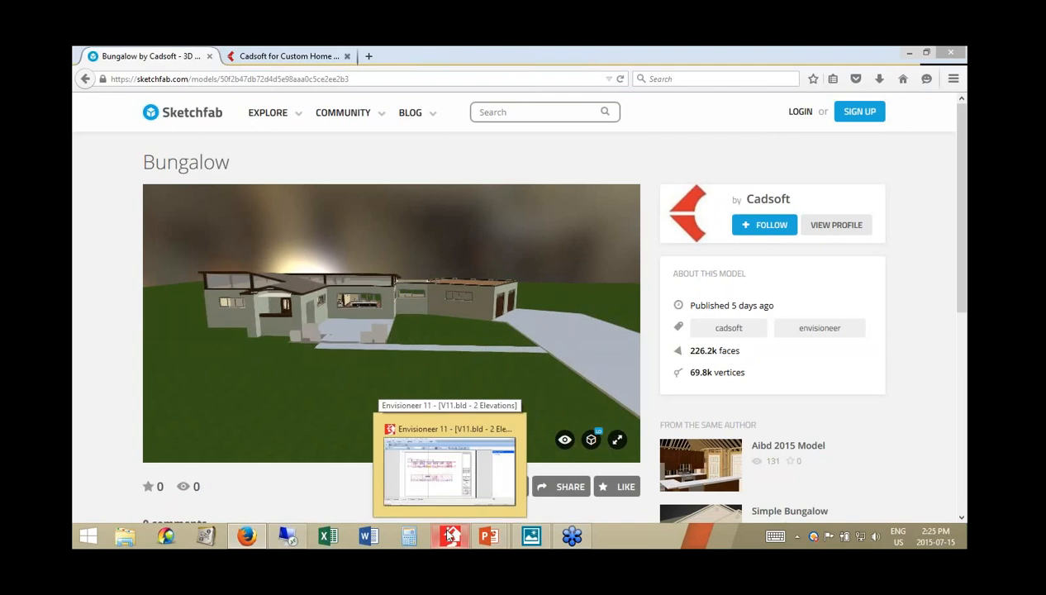
pyautogui.click(449, 467)
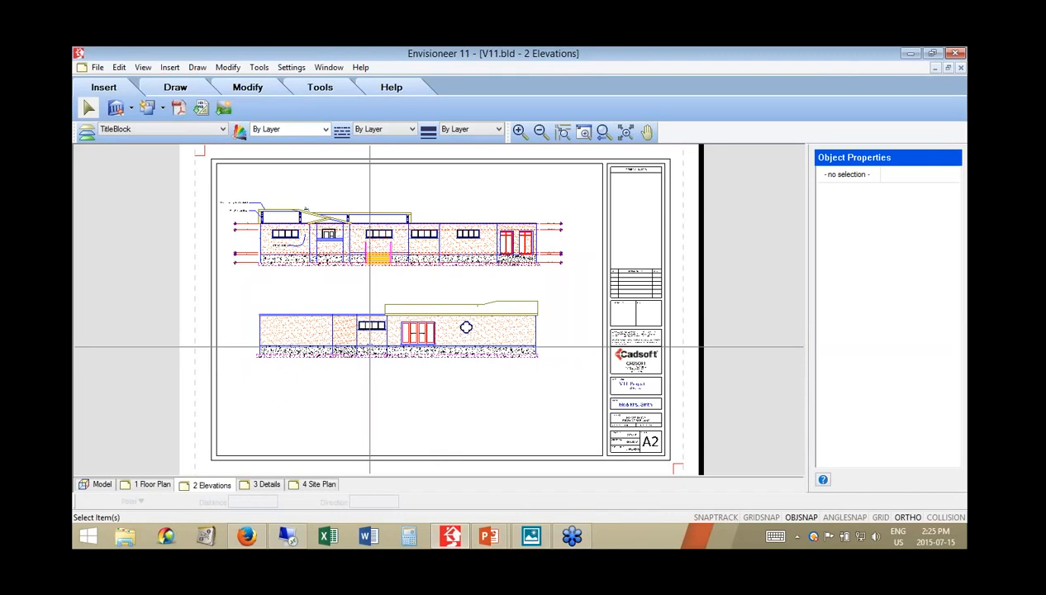
pyautogui.click(100, 485)
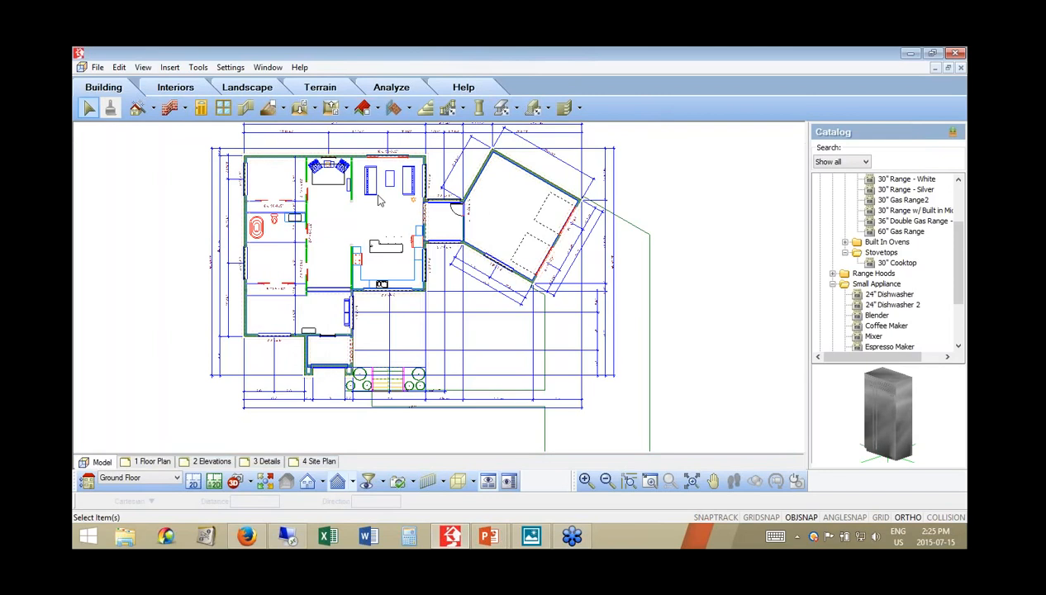
pyautogui.click(245, 481)
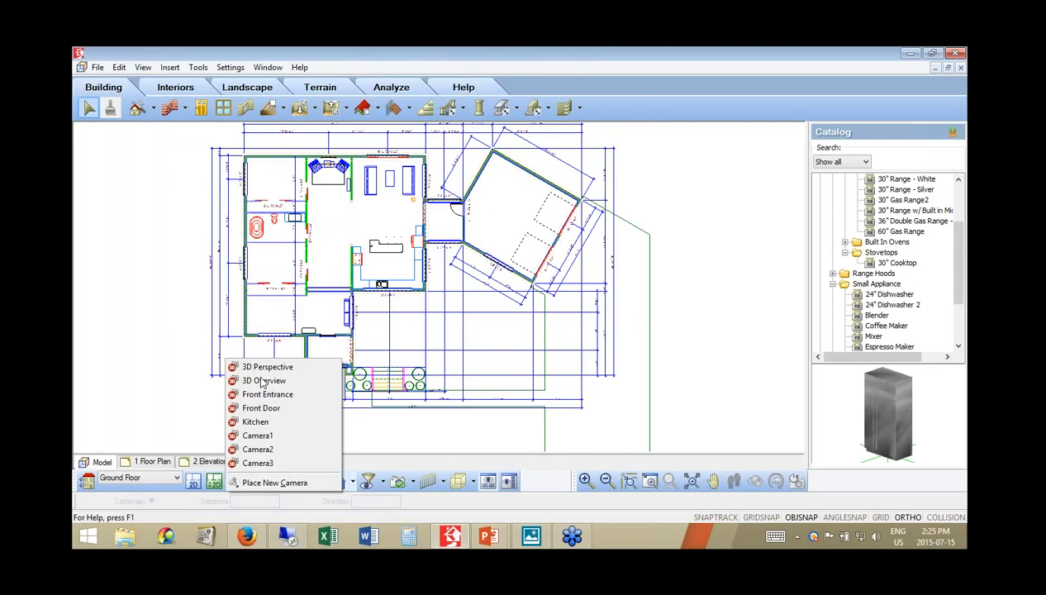
pyautogui.click(262, 380)
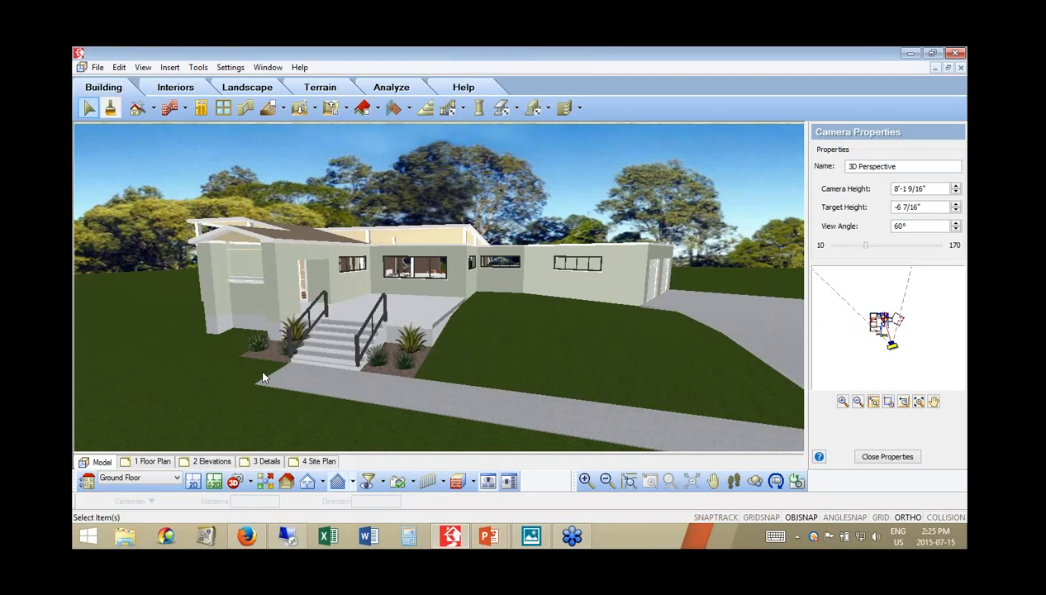
pyautogui.click(948, 67)
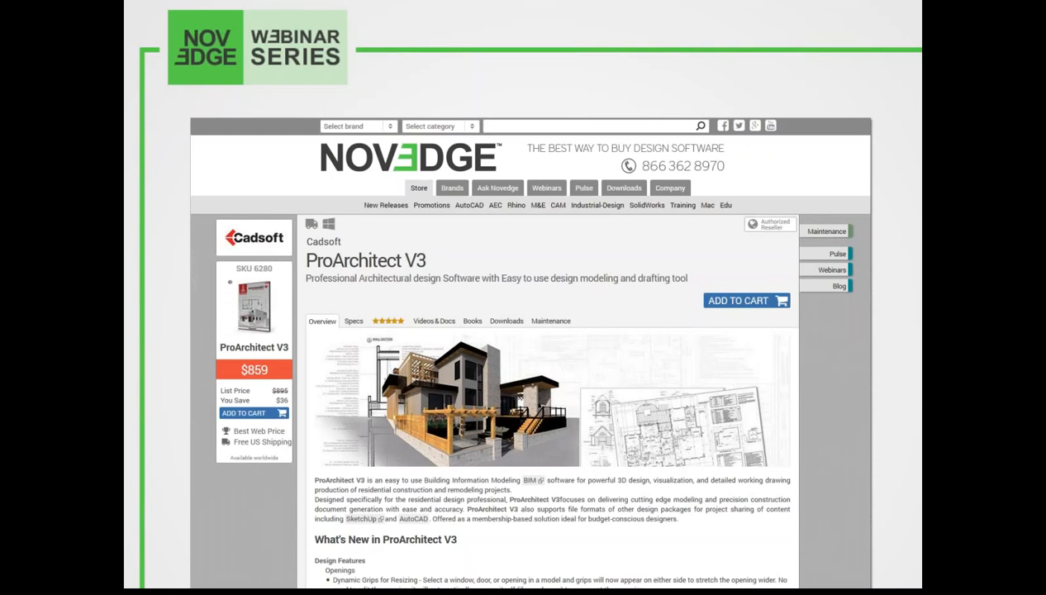
pyautogui.press('Right')
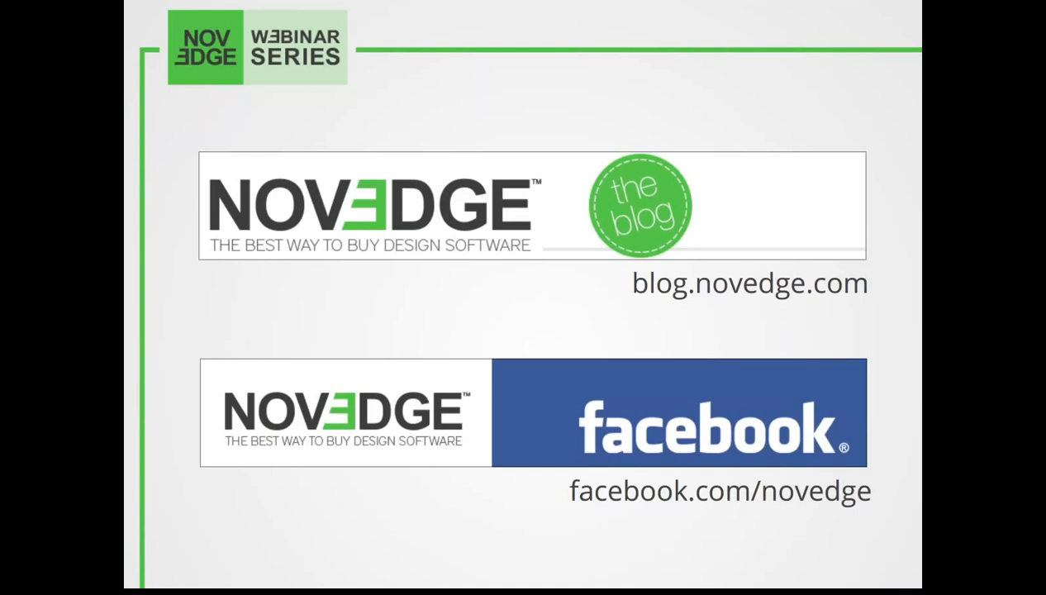
pyautogui.press('Right')
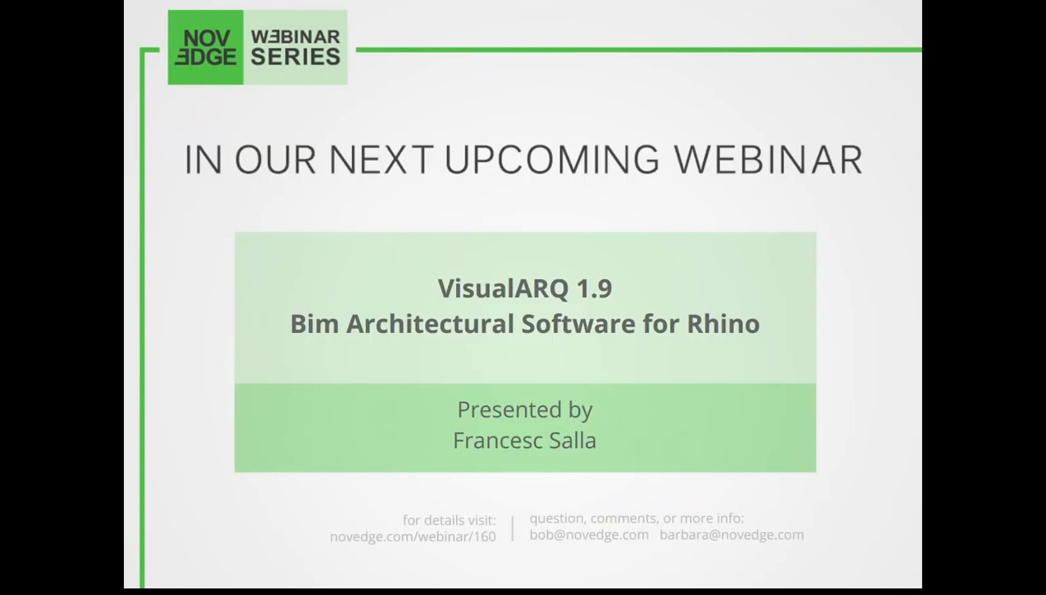